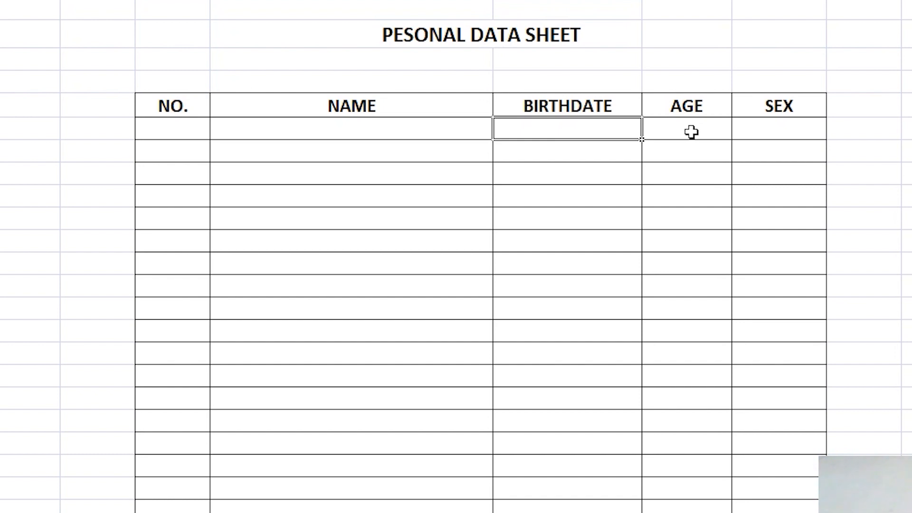
# Step: Enter 1, 2 and 3 down the first three NO. cells
pyautogui.click(163, 129)
pyautogui.write('1')
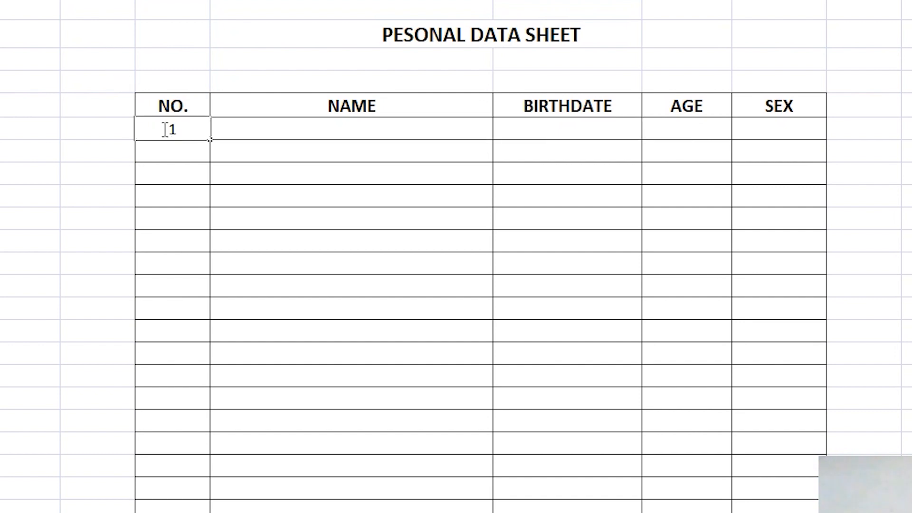
pyautogui.press('Return')
pyautogui.write('2')
pyautogui.press('Return')
pyautogui.write('3')
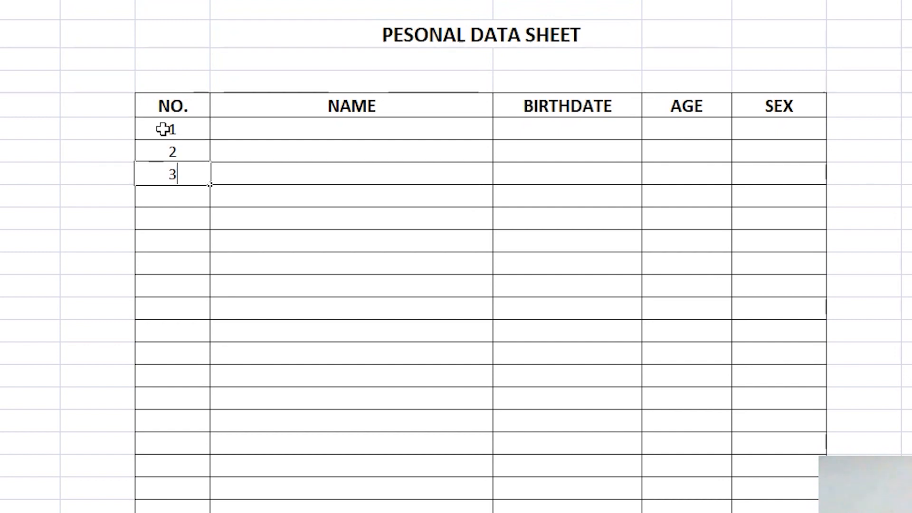
pyautogui.press('Return')
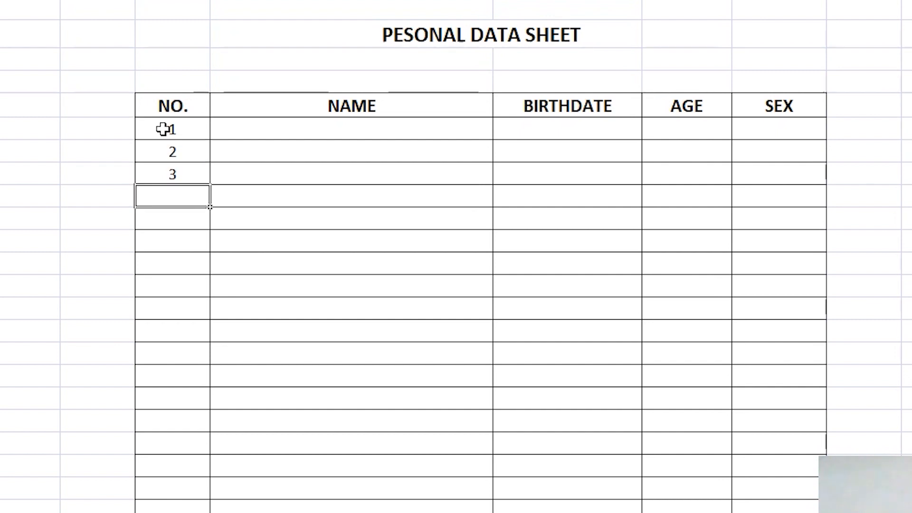
# Step: Clear the 2 and 3, then re-enter 1 in G6 and reselect it
pyautogui.click(177, 152)
pyautogui.press('Delete')
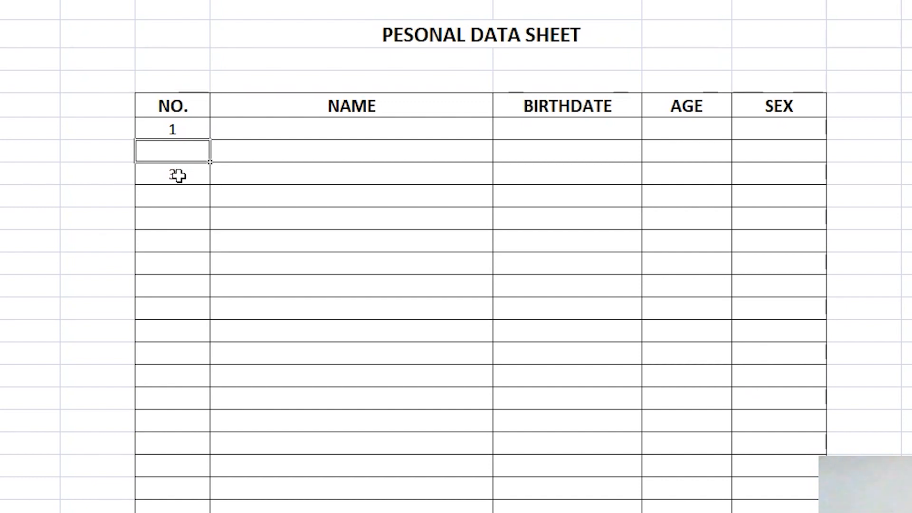
pyautogui.click(177, 174)
pyautogui.press('Delete')
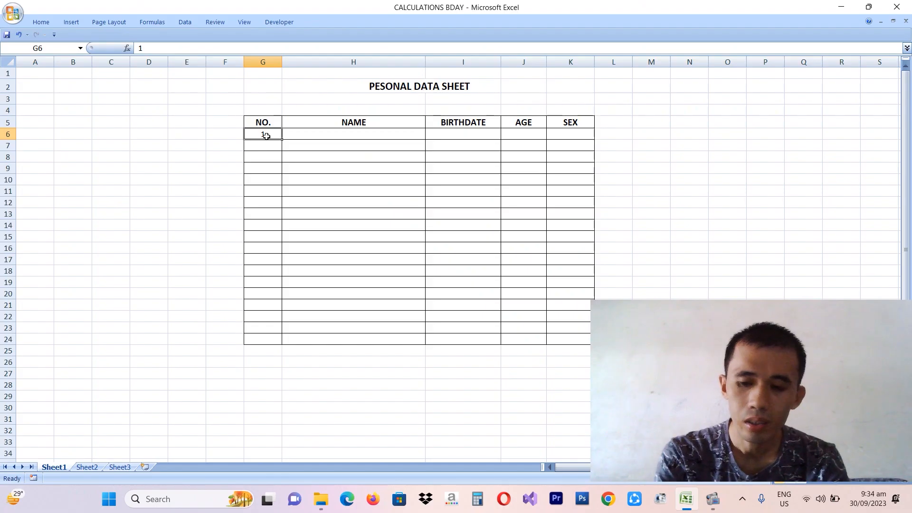
pyautogui.click(180, 133)
pyautogui.press('BackSpace')
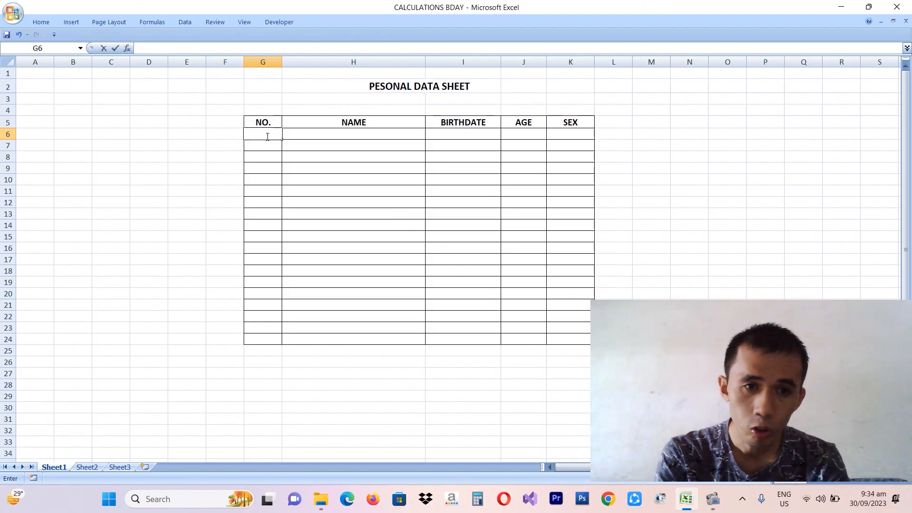
pyautogui.write('1')
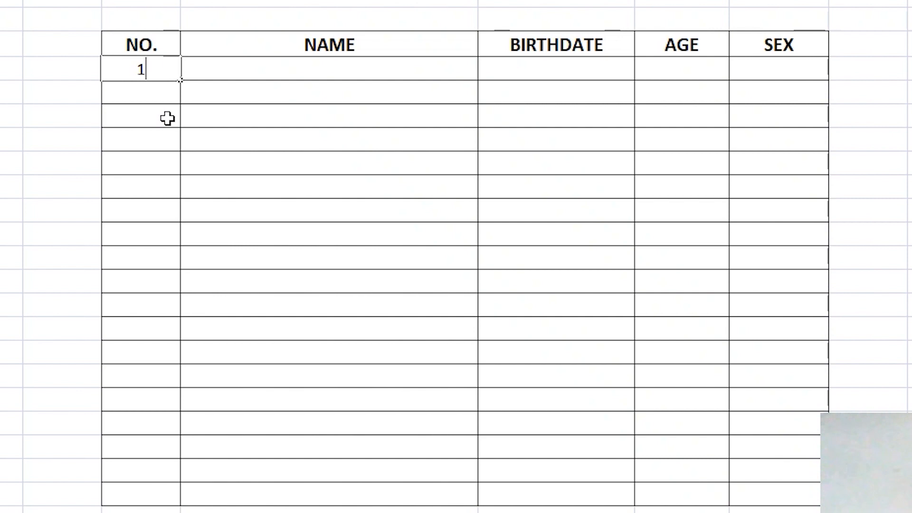
pyautogui.click(276, 157)
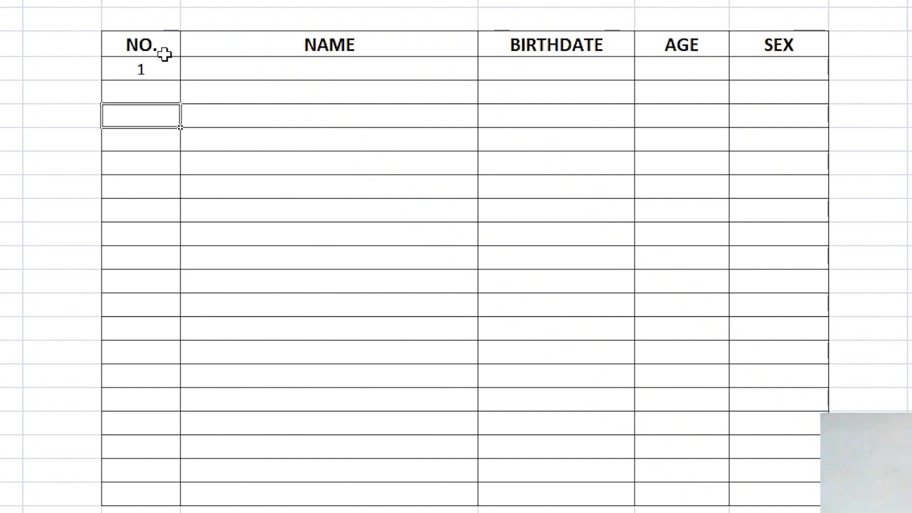
pyautogui.click(165, 72)
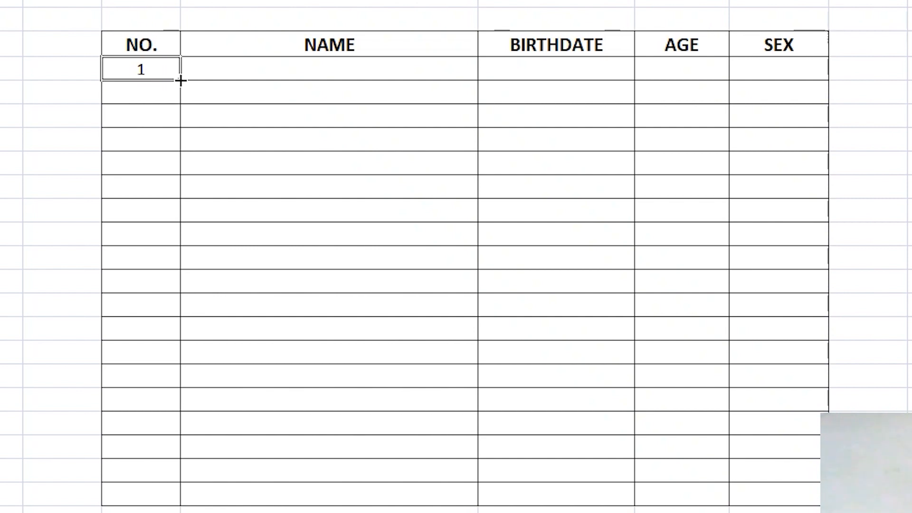
# Step: Fill G6's 1 down to G22, clear G6:G22 again, and reselect G6
pyautogui.moveTo(180, 80); pyautogui.dragTo(164, 468)
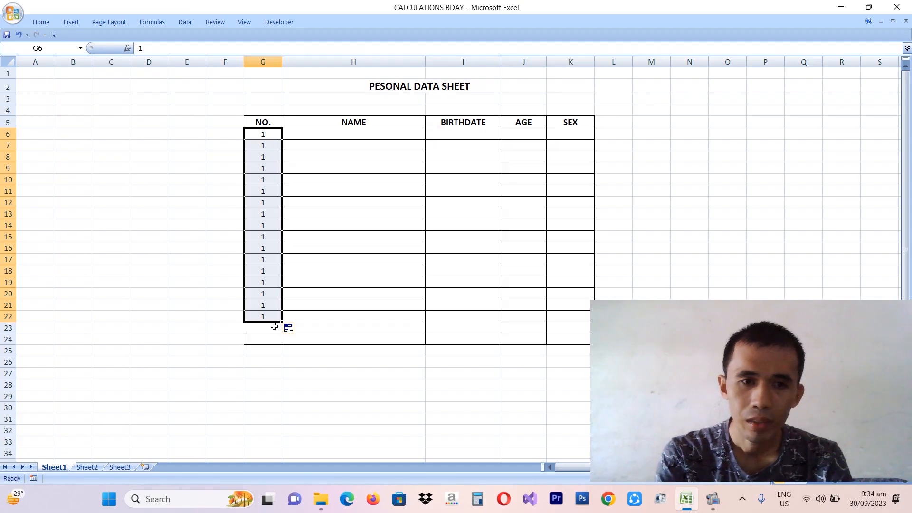
pyautogui.press('Delete')
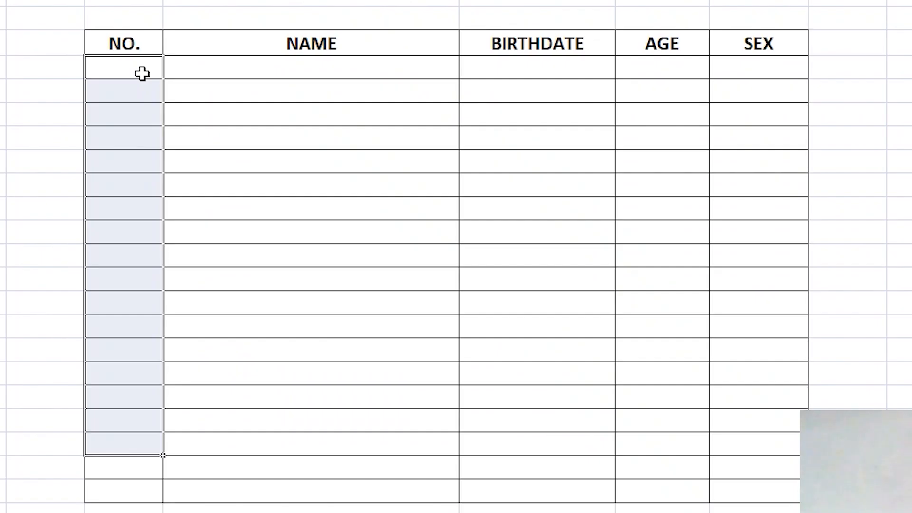
pyautogui.click(268, 136)
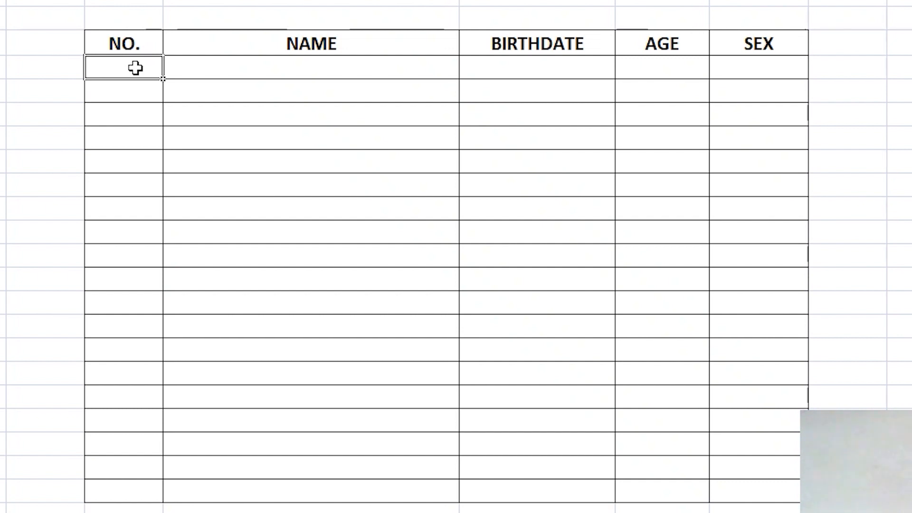
# Step: Enter =ROW() in G6, then edit it to =ROW(G1) so it displays 1
pyautogui.write('=')
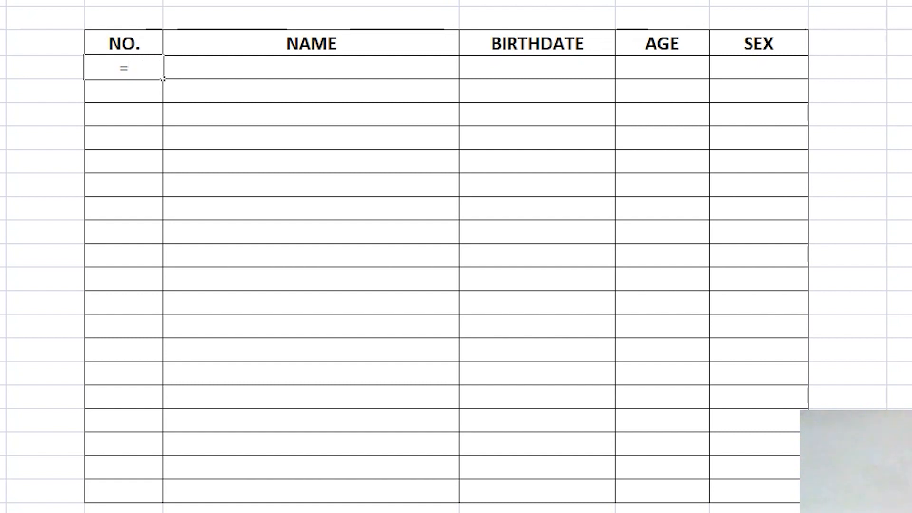
pyautogui.write('row')
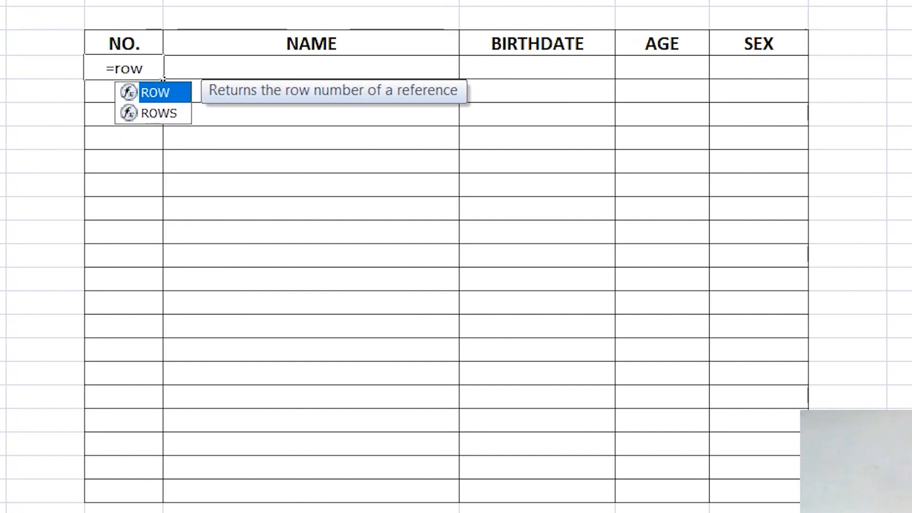
pyautogui.write('(')
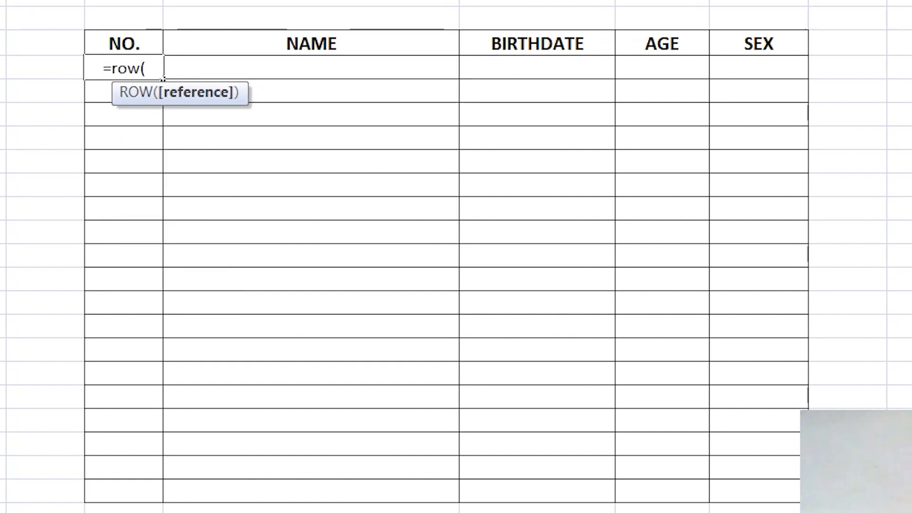
pyautogui.write(')')
pyautogui.press('Left')
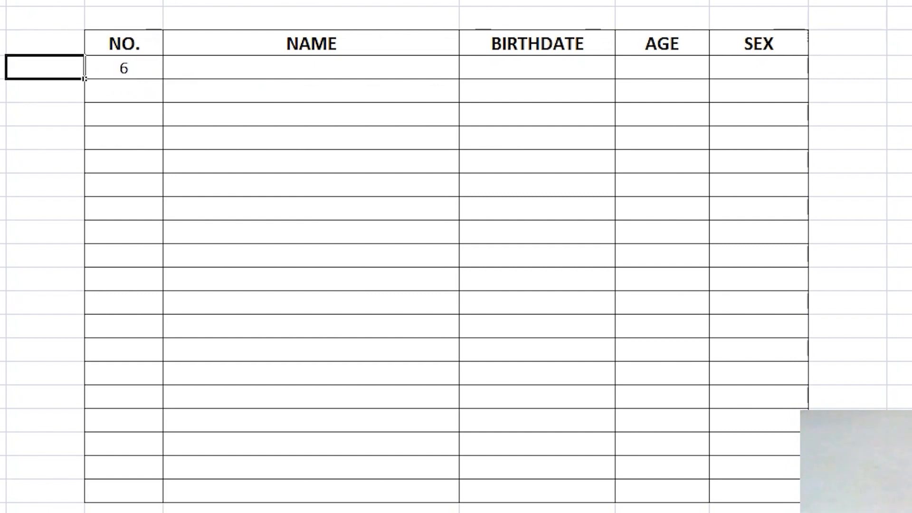
pyautogui.doubleClick(126, 69)
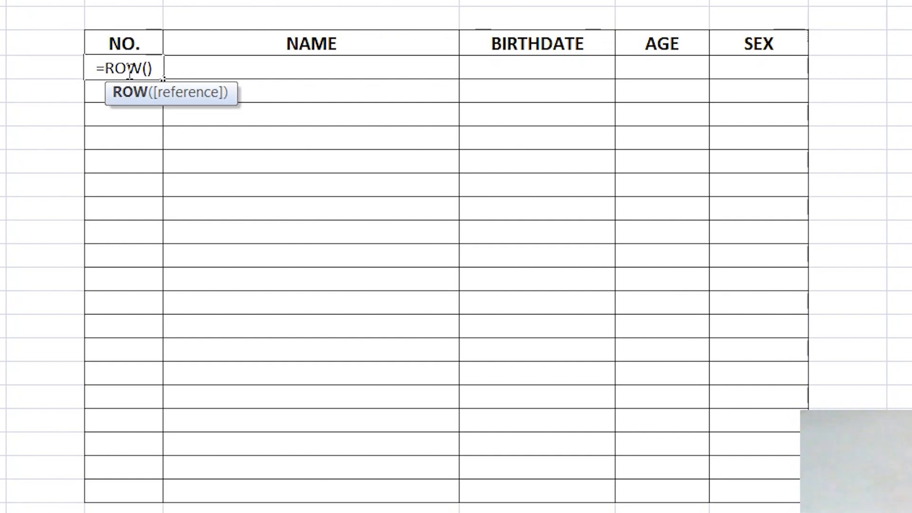
pyautogui.click(143, 68)
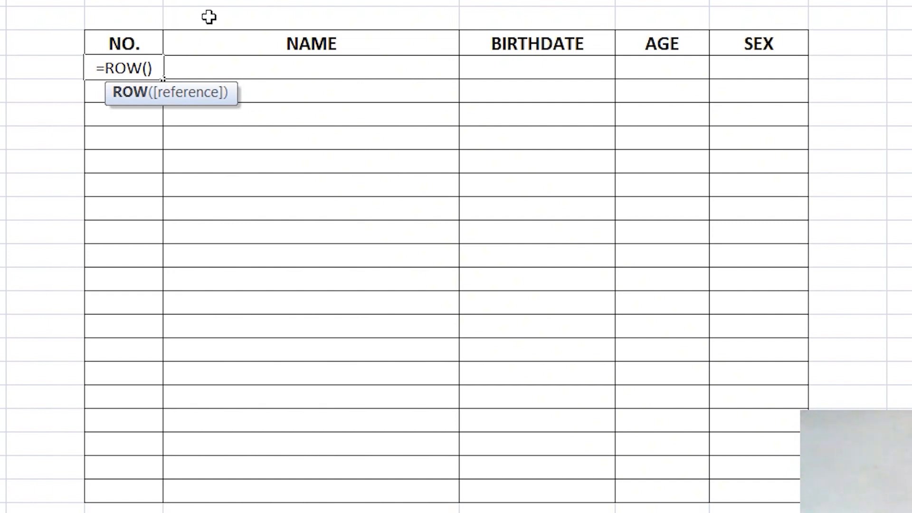
pyautogui.click(159, 68)
pyautogui.press('BackSpace')
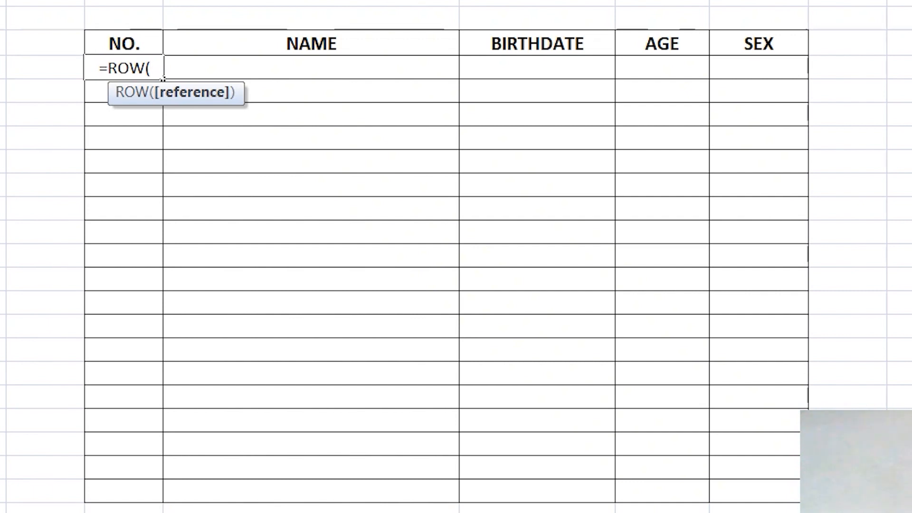
pyautogui.write('6')
pyautogui.press('BackSpace')
pyautogui.write('g')
pyautogui.press('BackSpace')
pyautogui.write('G1')
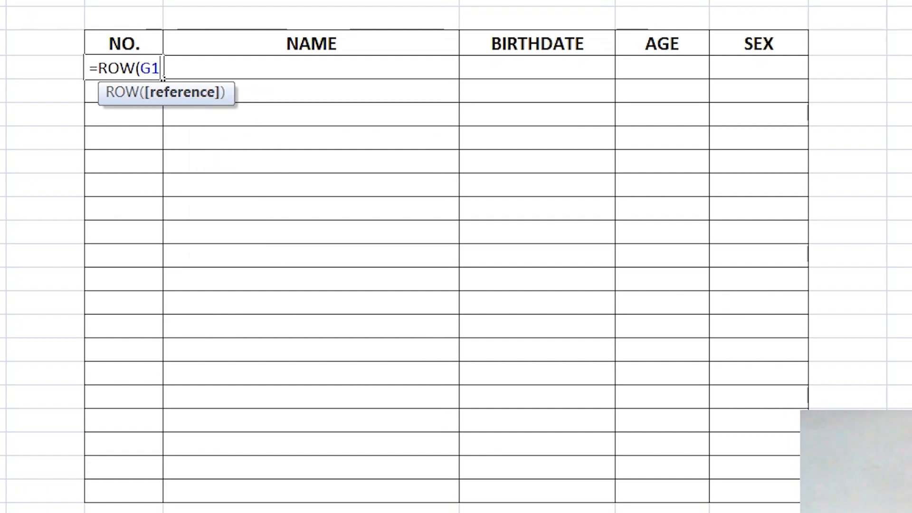
pyautogui.write(')')
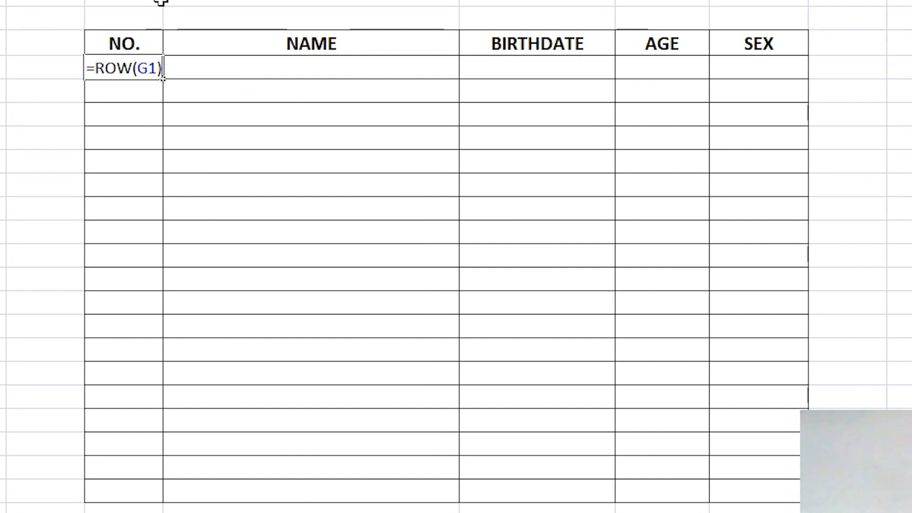
pyautogui.press('Return')
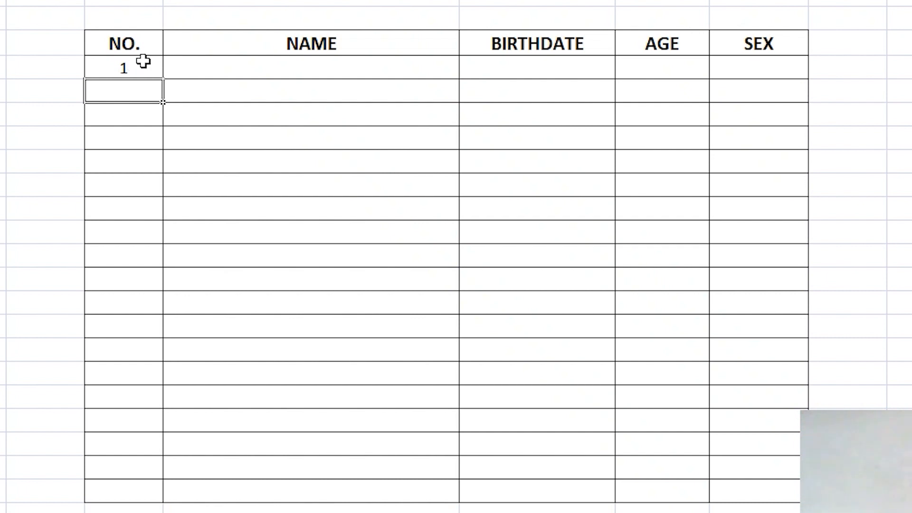
# Step: Fill the =ROW(G1) formula down the NO. column, undo, then refill it for rows 1–19
pyautogui.click(142, 72)
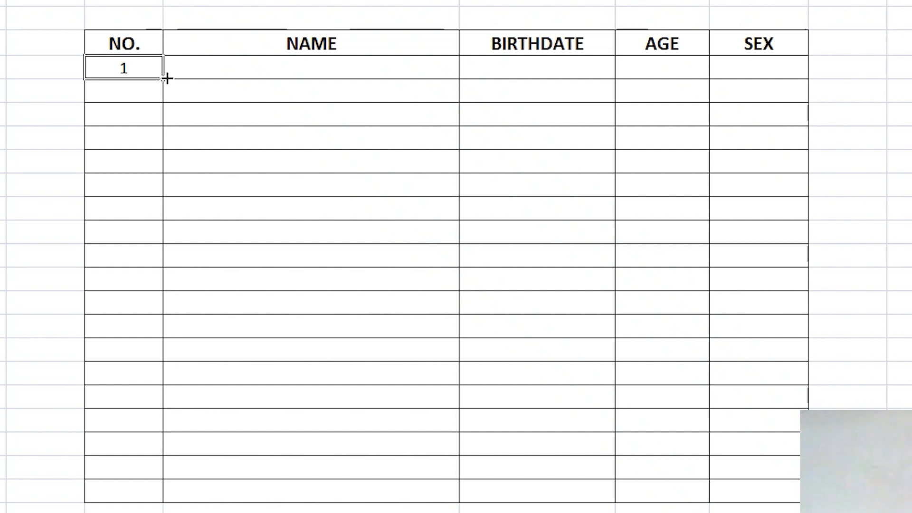
pyautogui.moveTo(168, 78)
pyautogui.mouseDown()
pyautogui.moveTo(159, 143)
pyautogui.moveTo(162, 511)
pyautogui.mouseUp()
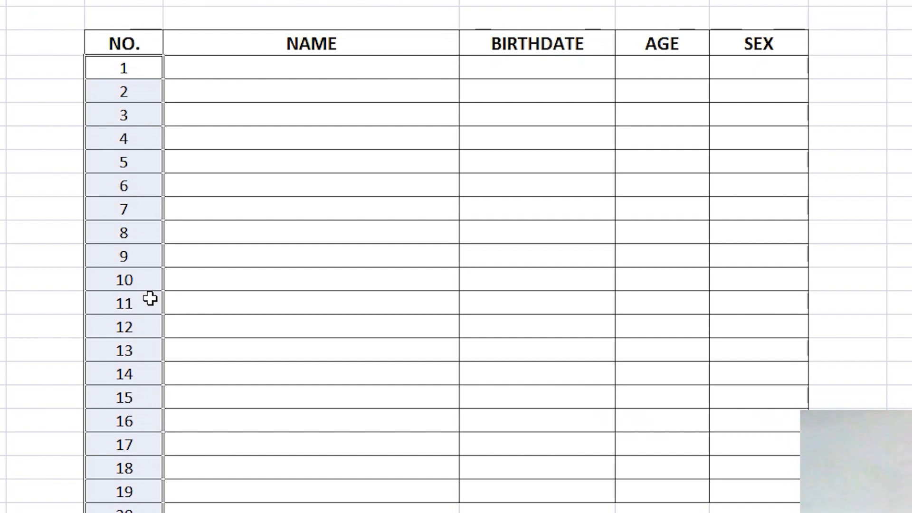
pyautogui.hotkey('ctrl', 'z')
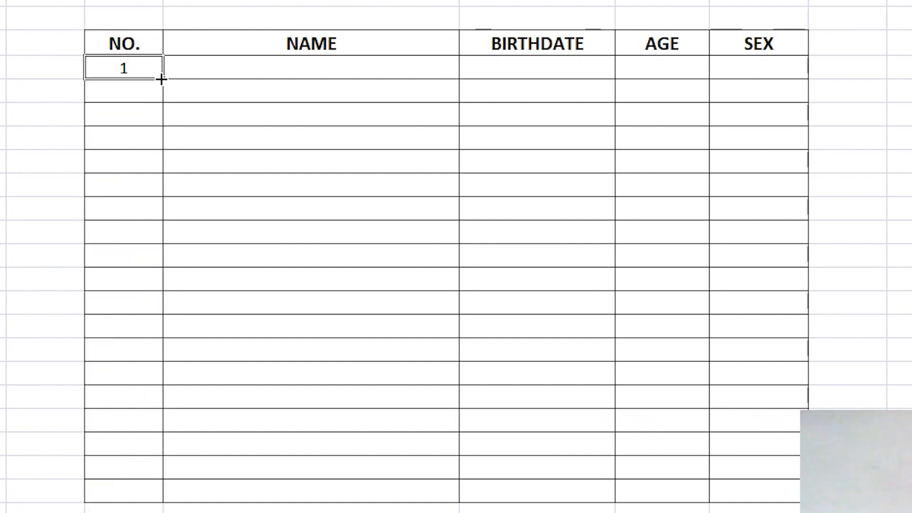
pyautogui.moveTo(163, 79); pyautogui.dragTo(142, 492)
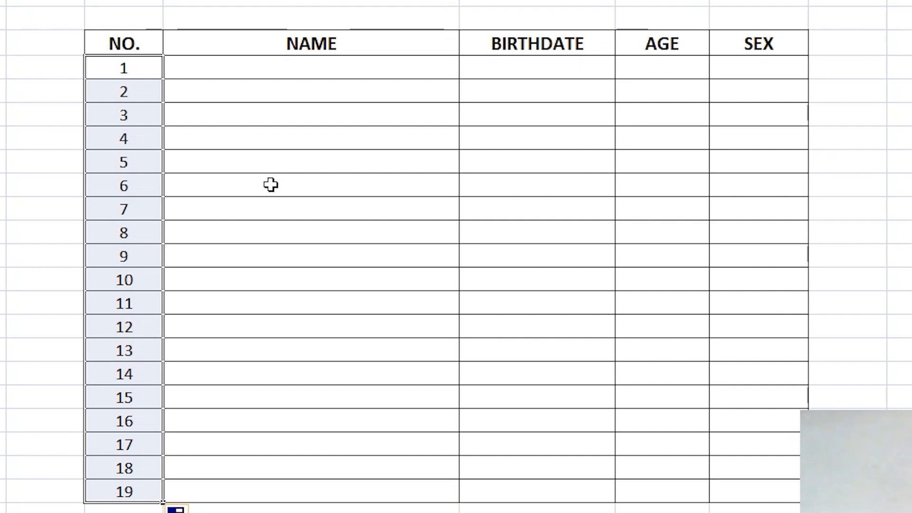
pyautogui.click(302, 68)
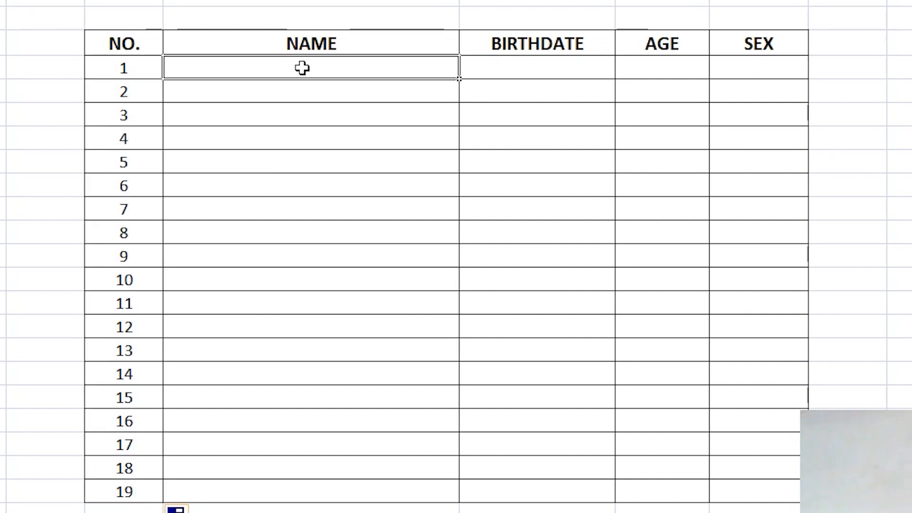
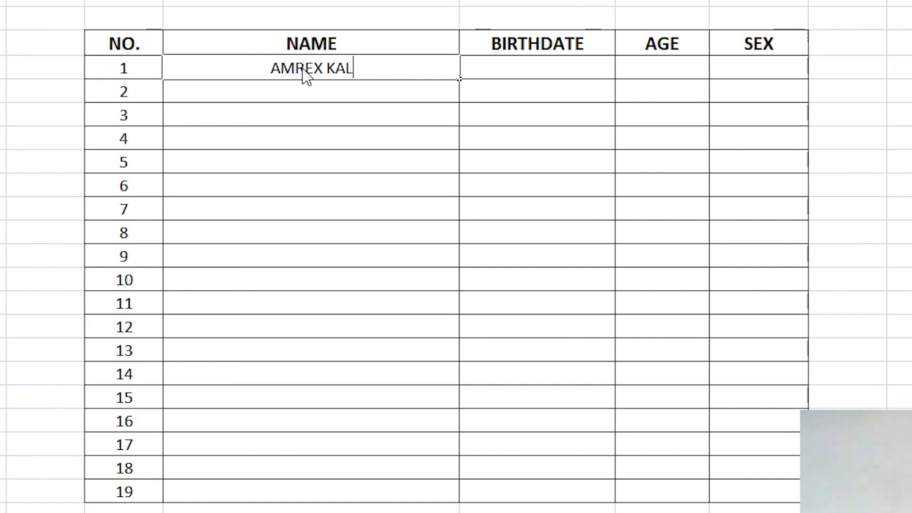
pyautogui.click(544, 71)
pyautogui.write('199')
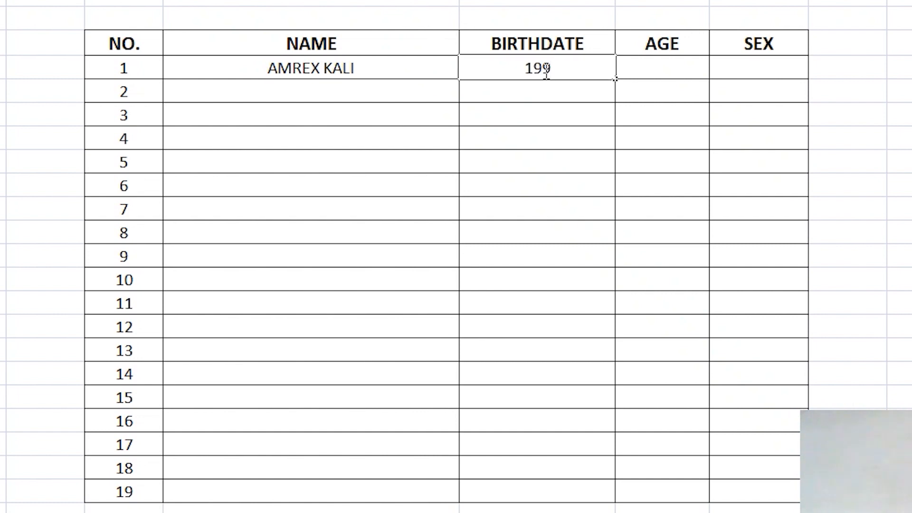
pyautogui.write('4-09-')
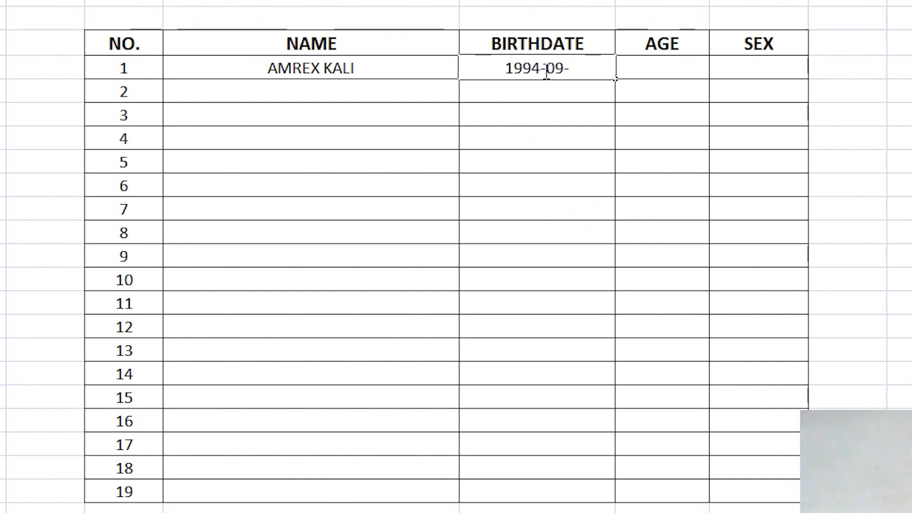
pyautogui.write('16')
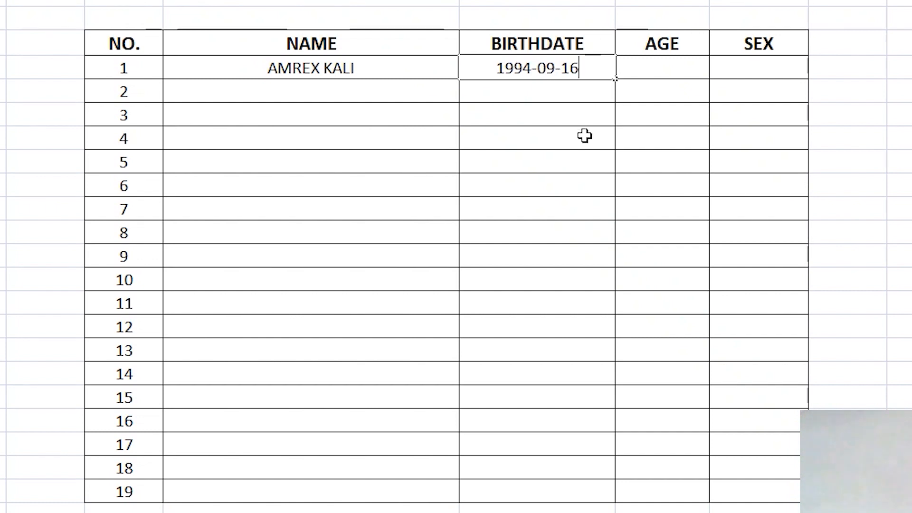
pyautogui.click(645, 94)
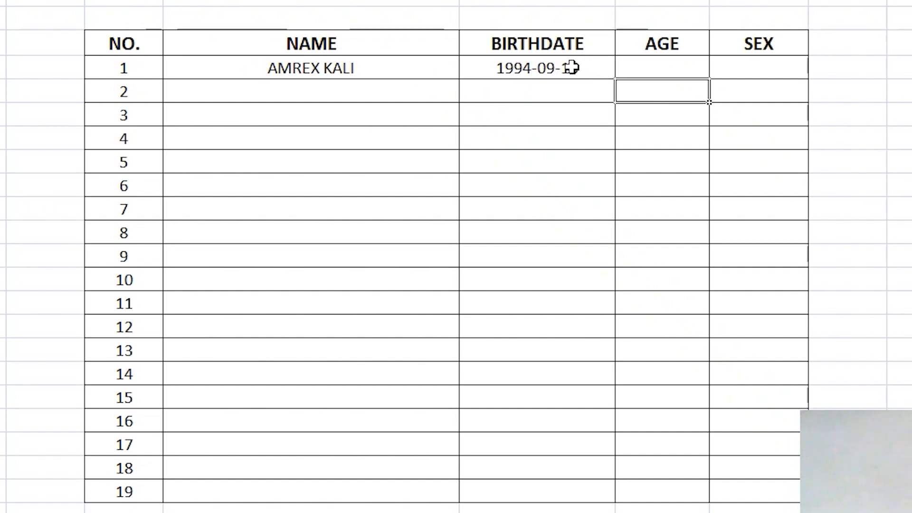
pyautogui.click(572, 68)
# Step: Format the row 1 birthdate cell with the Date type 2001-03-14
pyautogui.rightClick(572, 68)
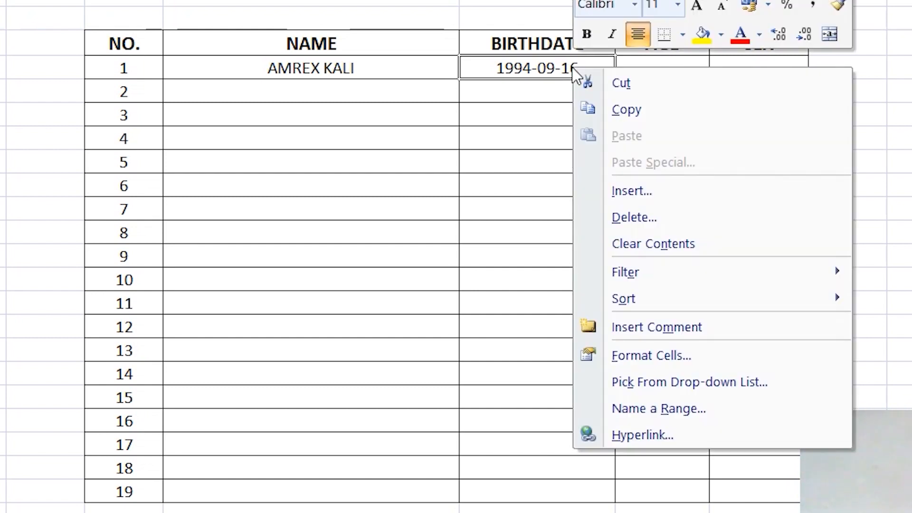
pyautogui.click(627, 358)
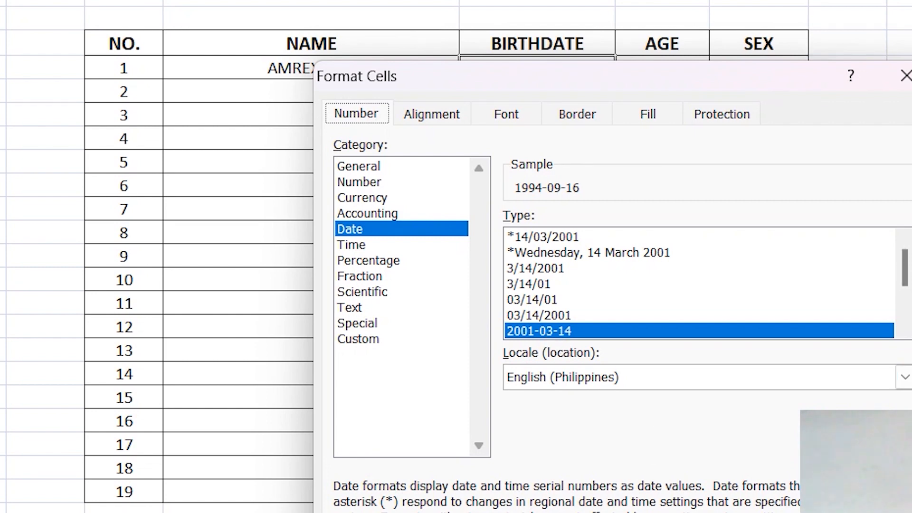
pyautogui.press('Return')
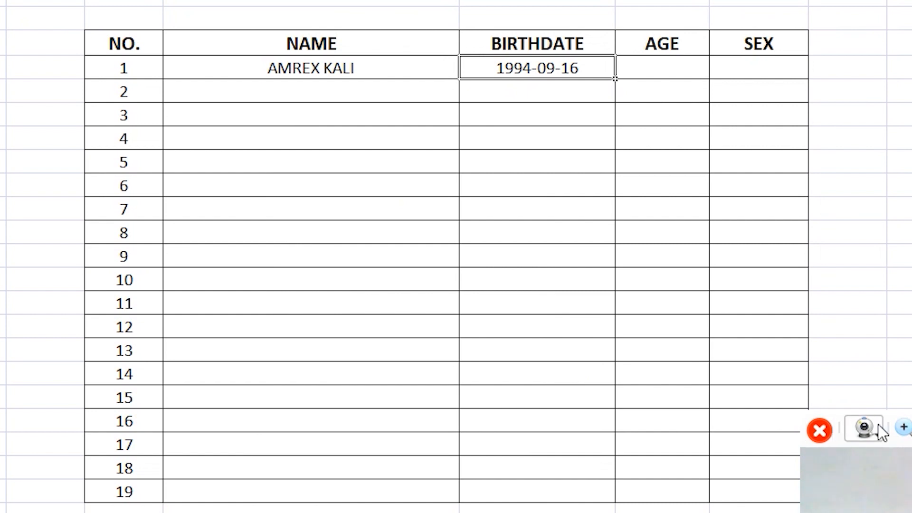
pyautogui.click(909, 430)
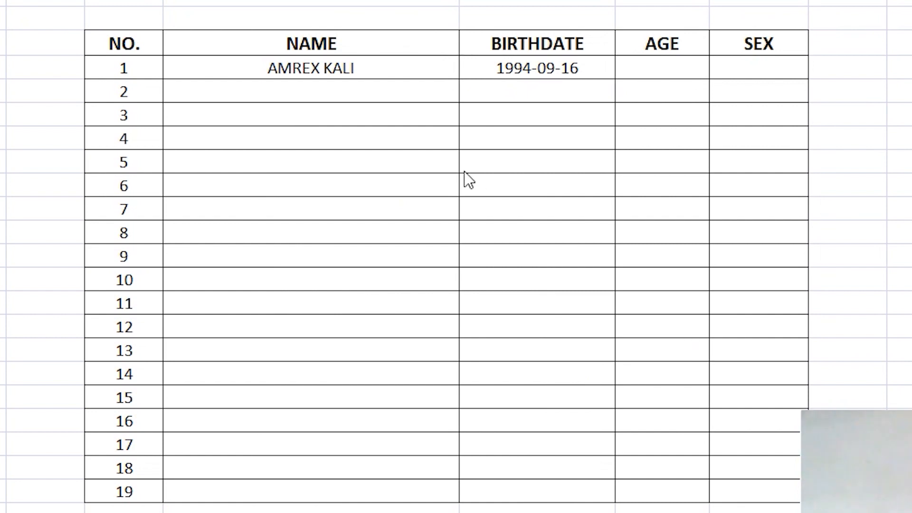
# Step: Enter MALE in the SEX cell of row 1
pyautogui.click(672, 71)
pyautogui.click(671, 71)
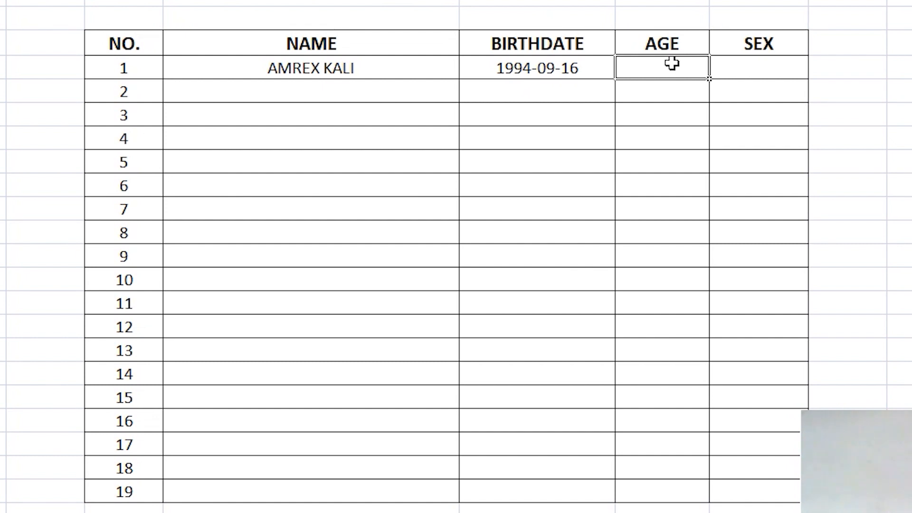
pyautogui.click(741, 64)
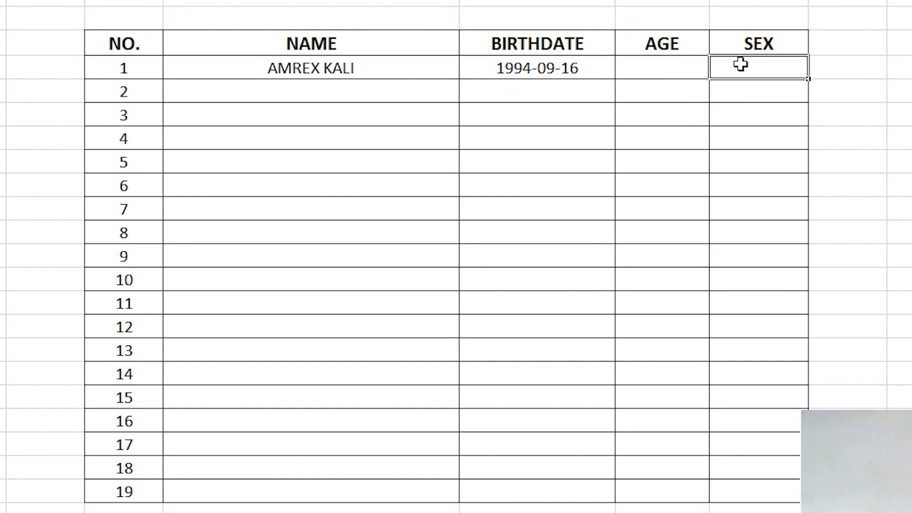
pyautogui.write('MALE')
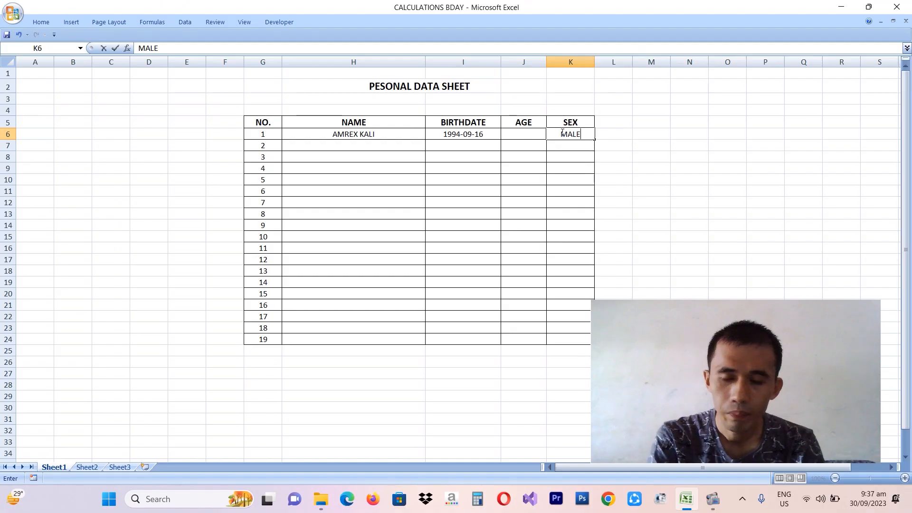
pyautogui.click(513, 137)
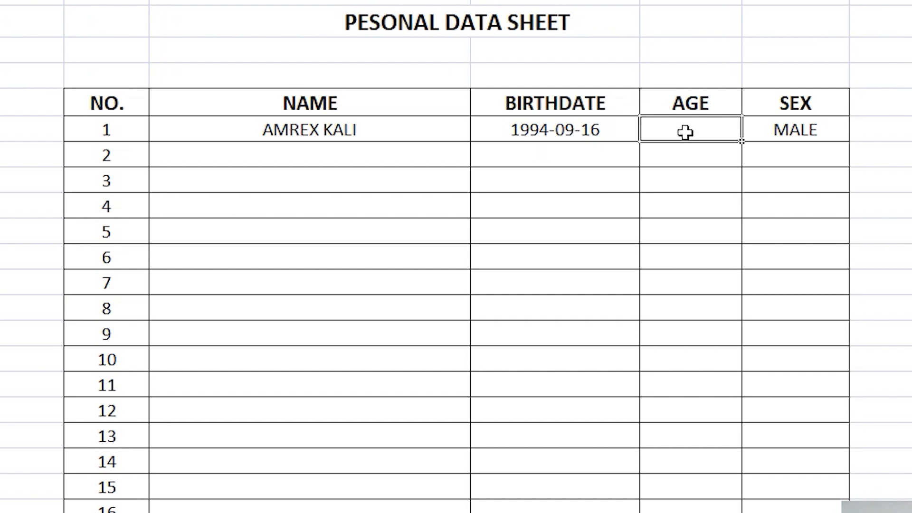
pyautogui.doubleClick(686, 133)
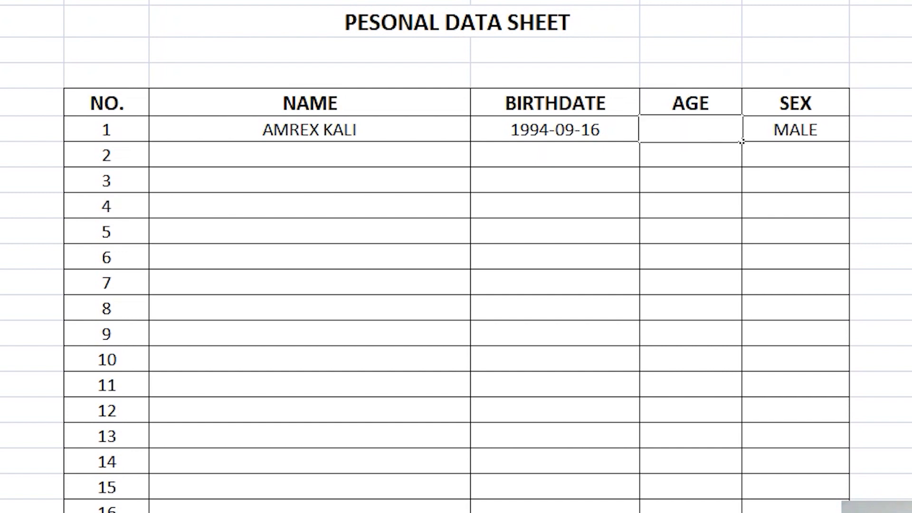
# Step: Start the row 1 AGE formula as =TRUNC(YEARFRAC( using autocomplete suggestions
pyautogui.write('=FR')
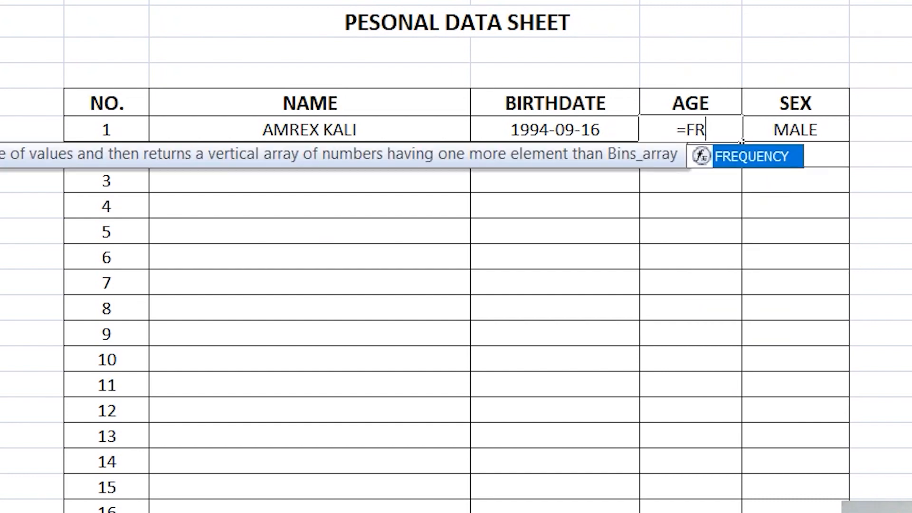
pyautogui.press('BackSpace')
pyautogui.press('BackSpace')
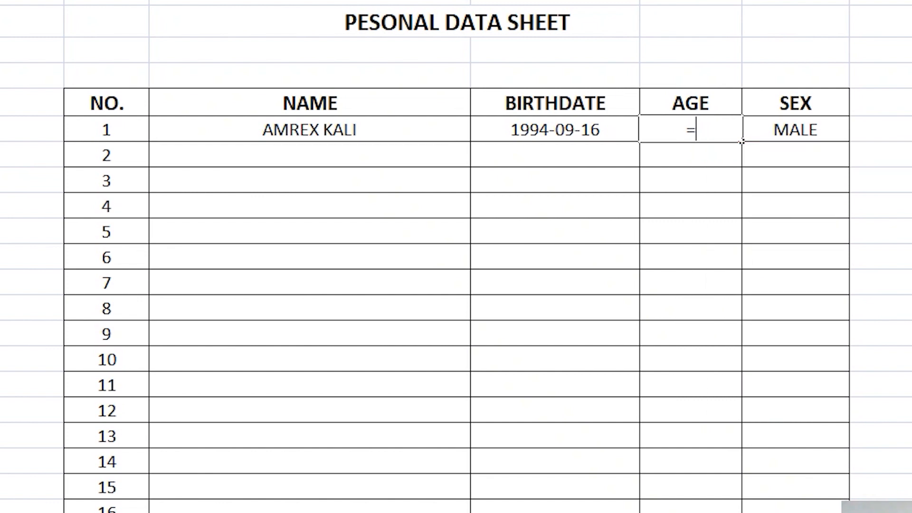
pyautogui.write('TR')
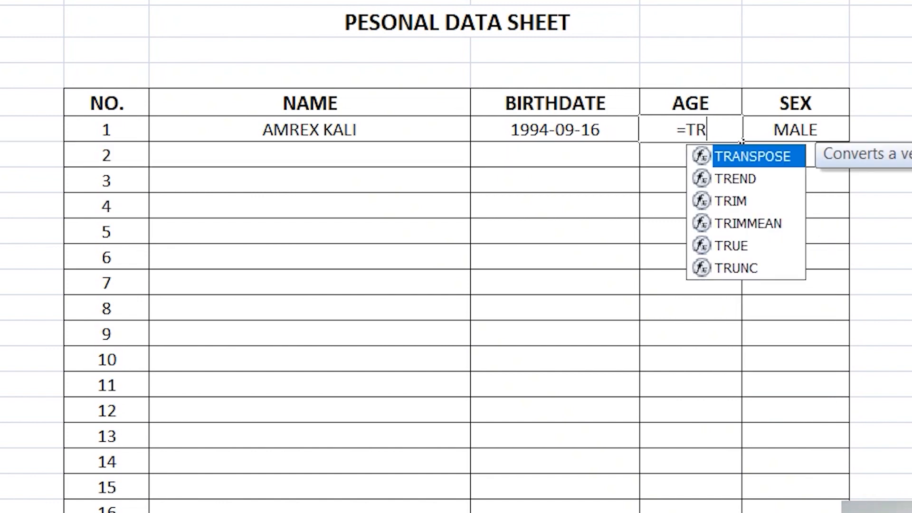
pyautogui.doubleClick(740, 269)
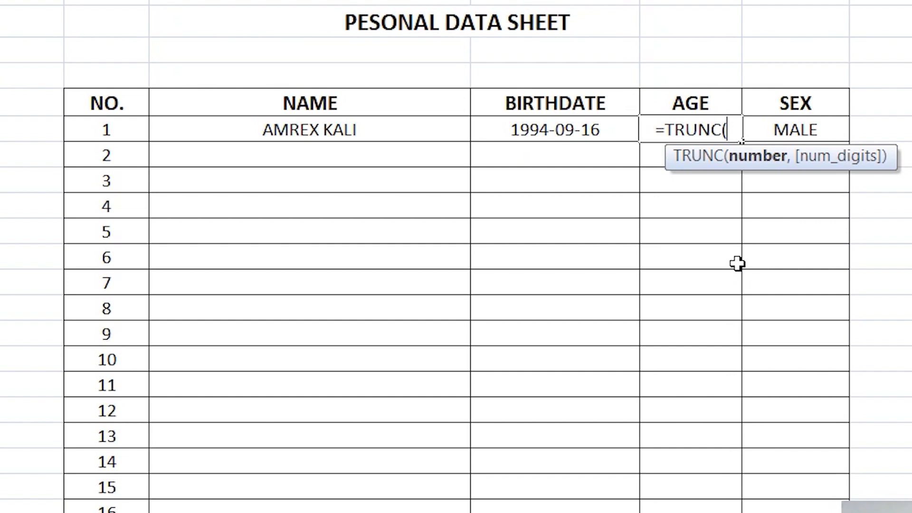
pyautogui.write('YE')
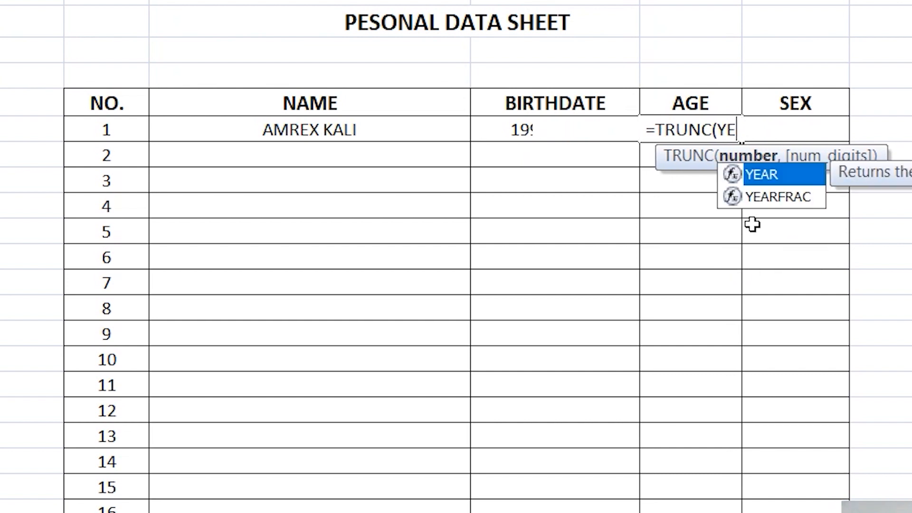
pyautogui.write('A')
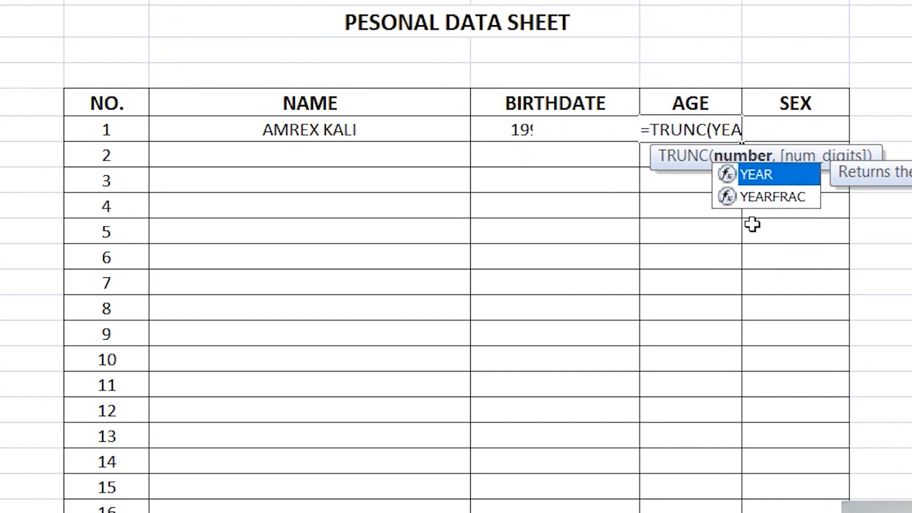
pyautogui.doubleClick(770, 196)
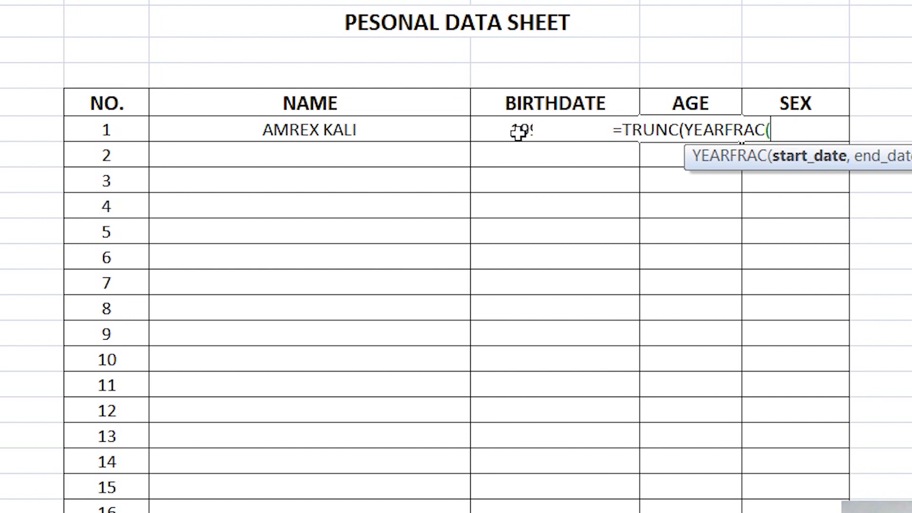
# Step: Complete the AGE formula as =TRUNC(YEARFRAC(I6,TODAY())) so it shows 29
pyautogui.write('I')
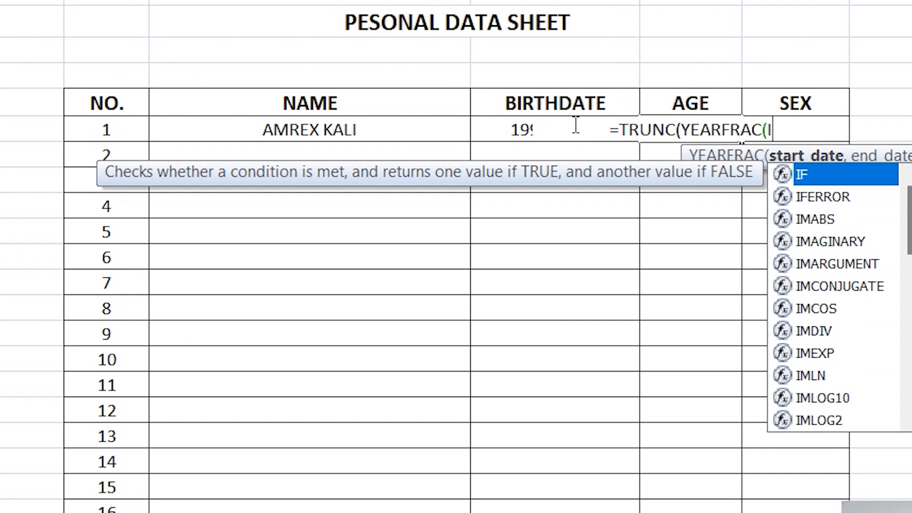
pyautogui.write('6')
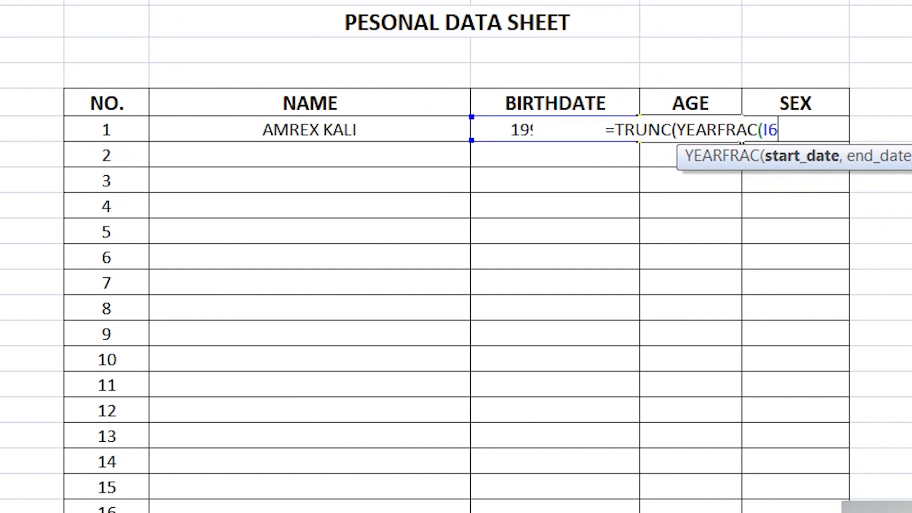
pyautogui.write(',')
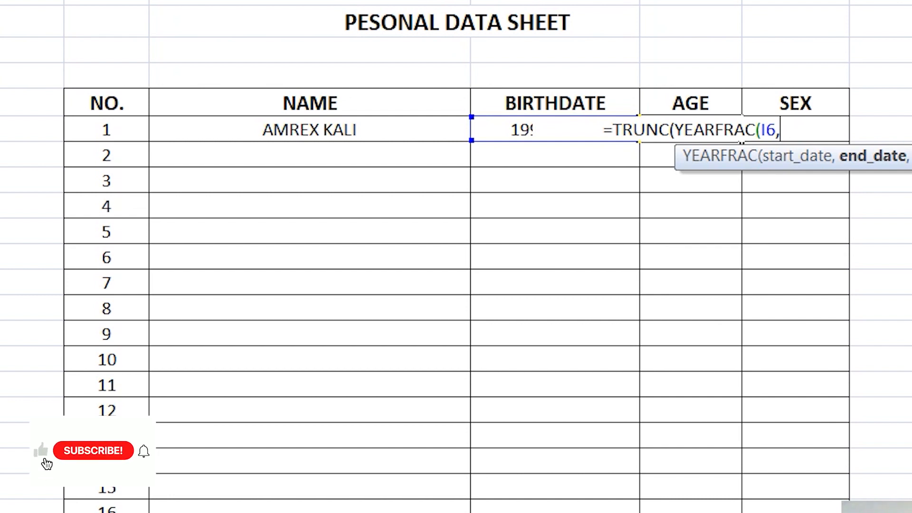
pyautogui.write('TO')
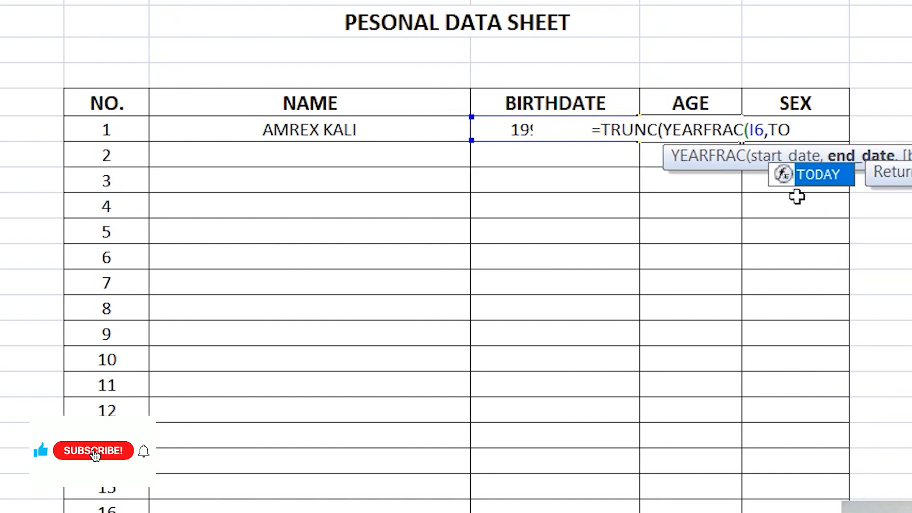
pyautogui.doubleClick(810, 179)
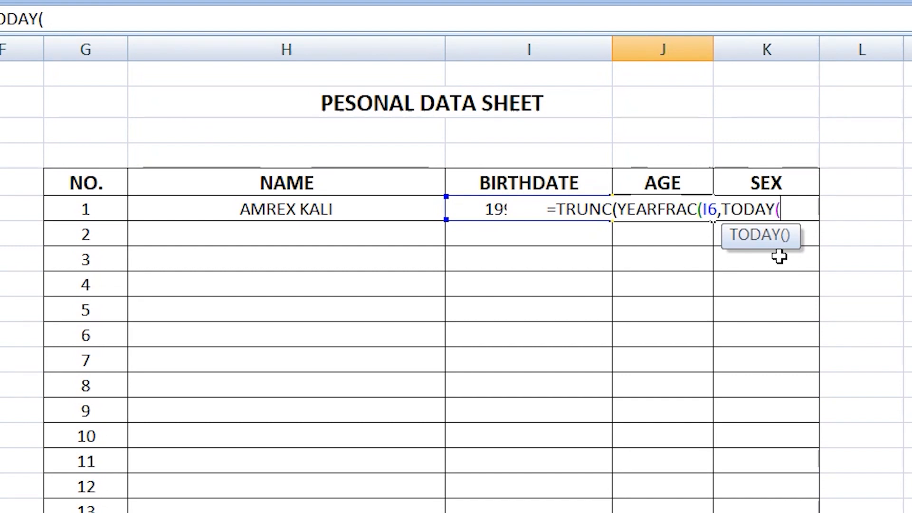
pyautogui.write(')))')
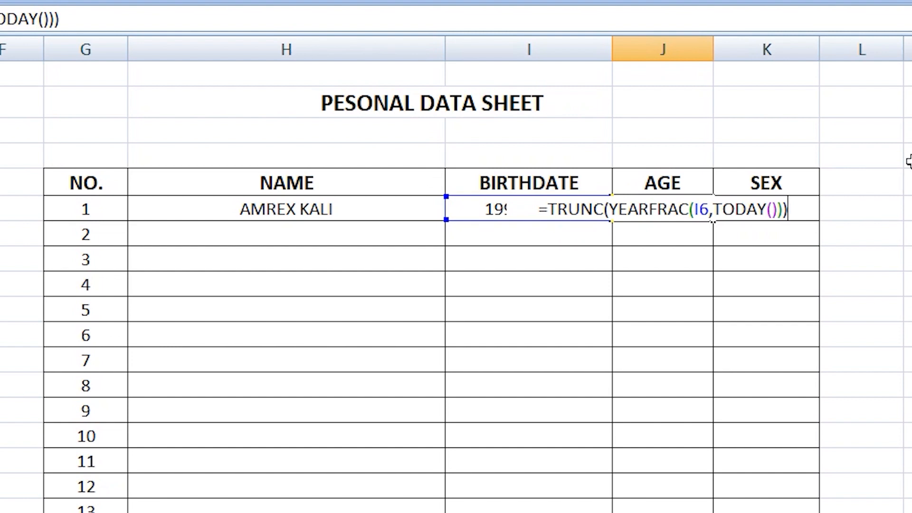
pyautogui.press('Return')
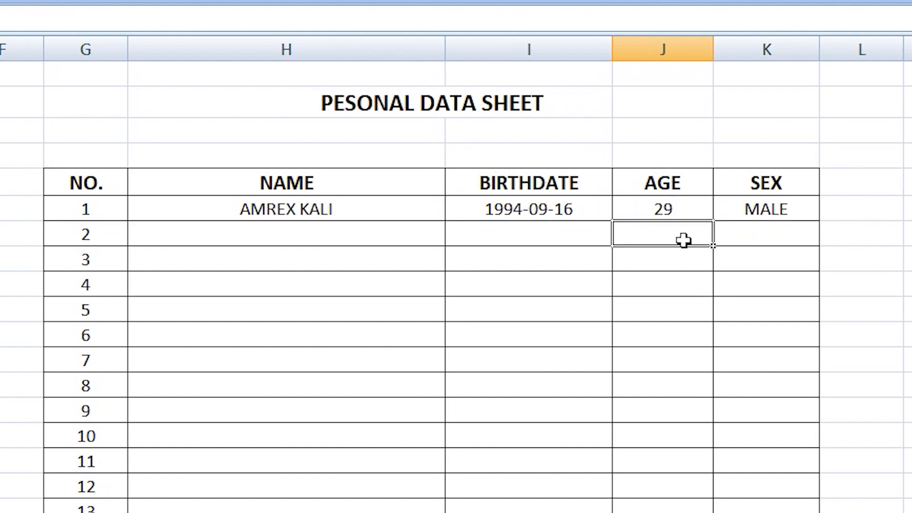
# Step: Enter the second birthdate 1995-12-18 in cell I7
pyautogui.click(684, 209)
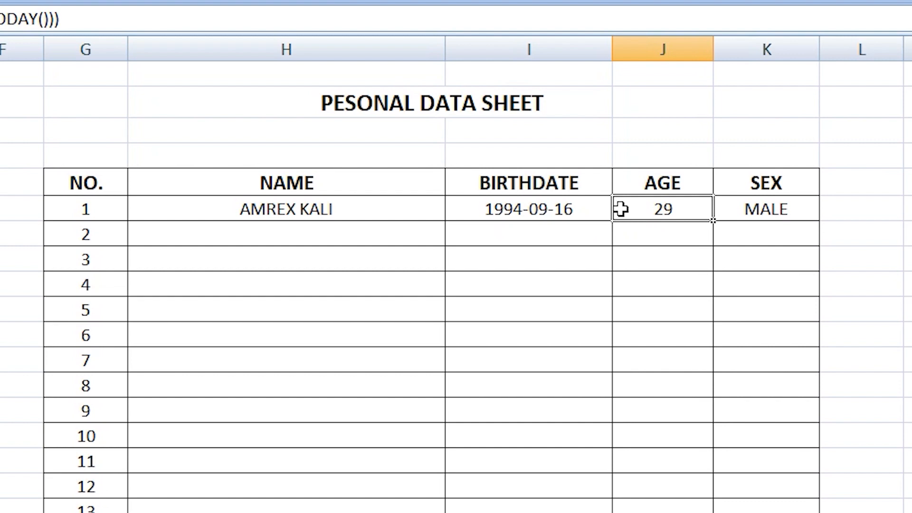
pyautogui.click(526, 231)
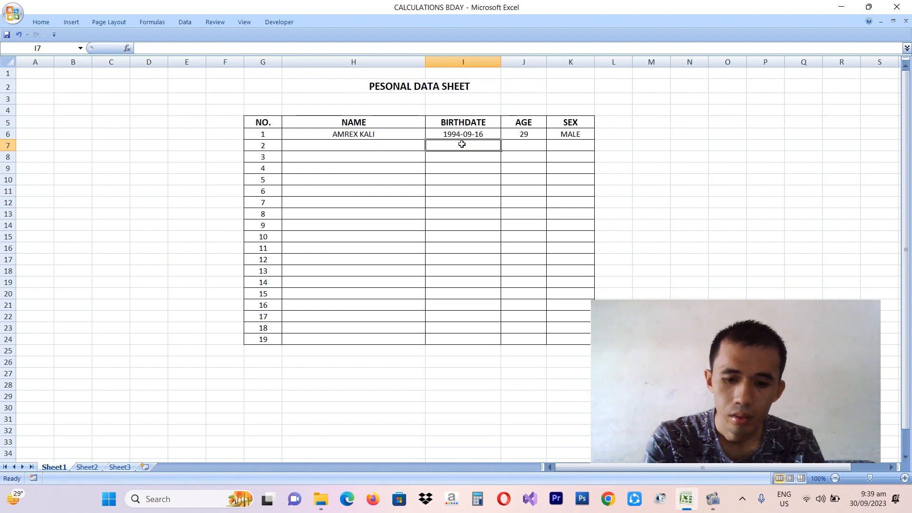
pyautogui.write('1995')
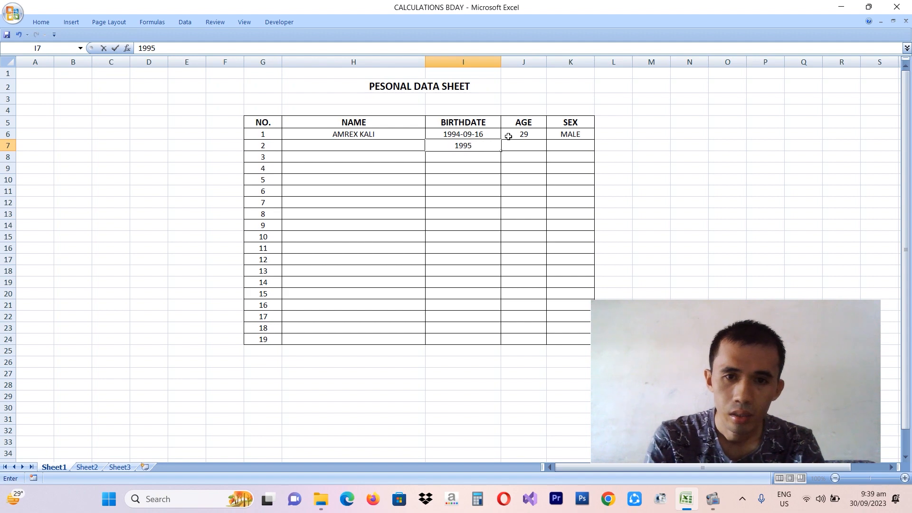
pyautogui.write('-')
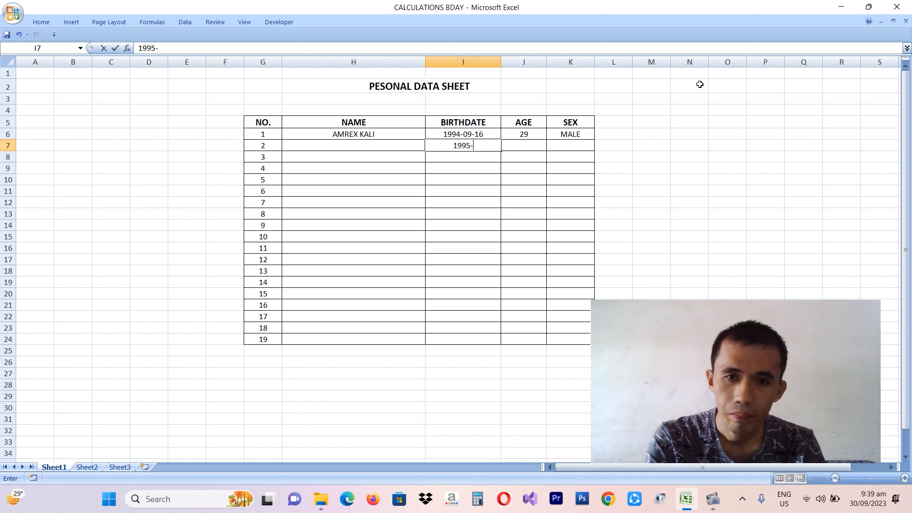
pyautogui.write('12')
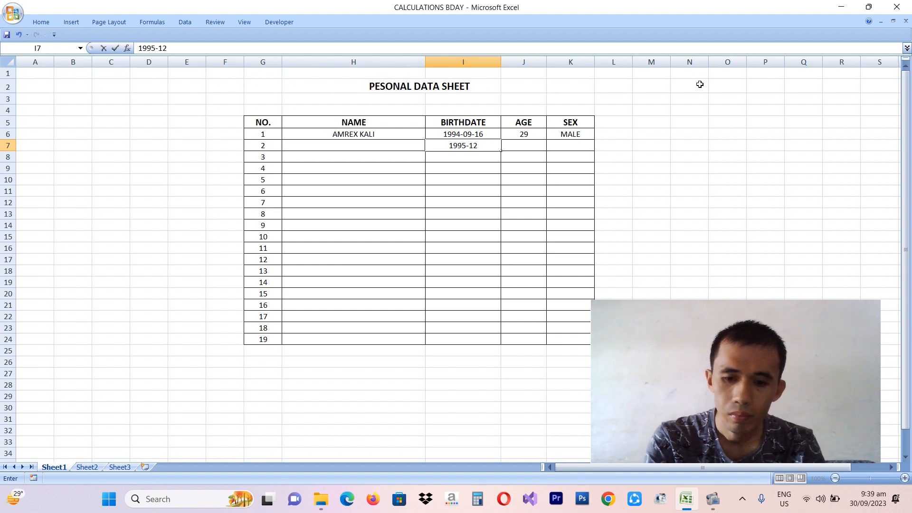
pyautogui.write('-18')
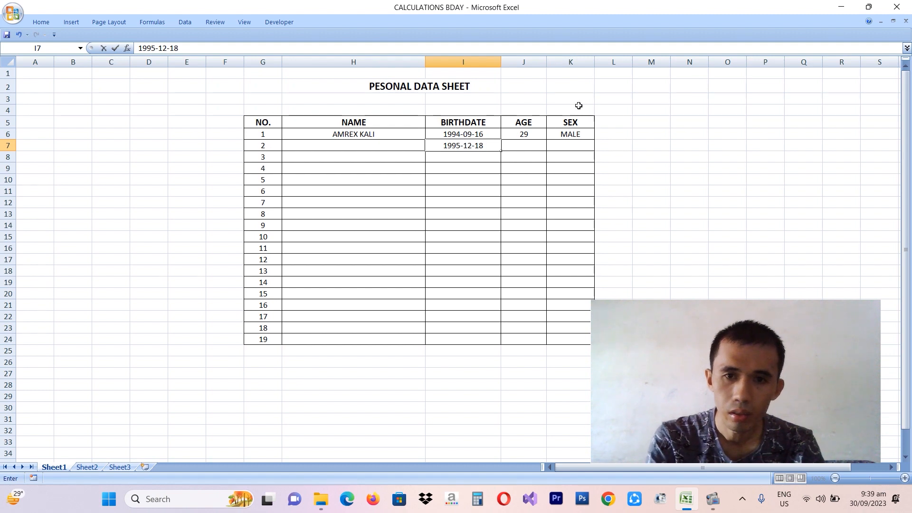
pyautogui.click(521, 143)
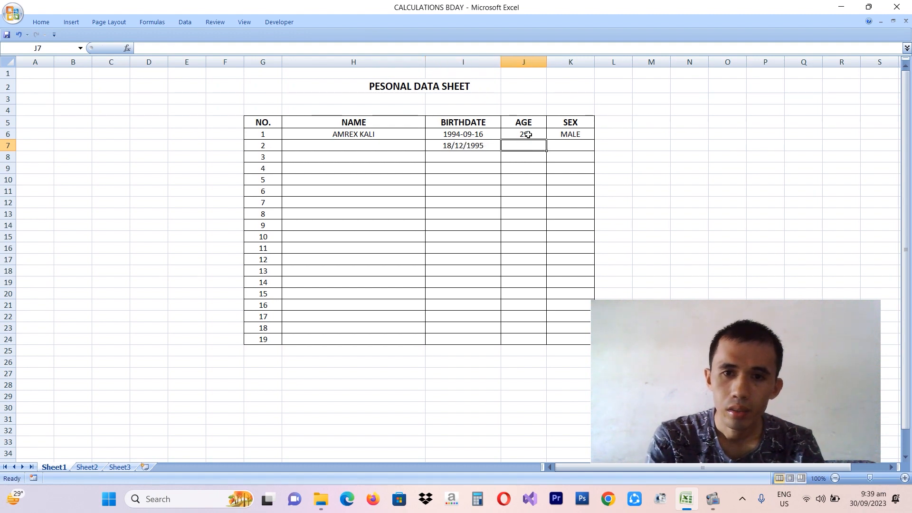
pyautogui.click(531, 131)
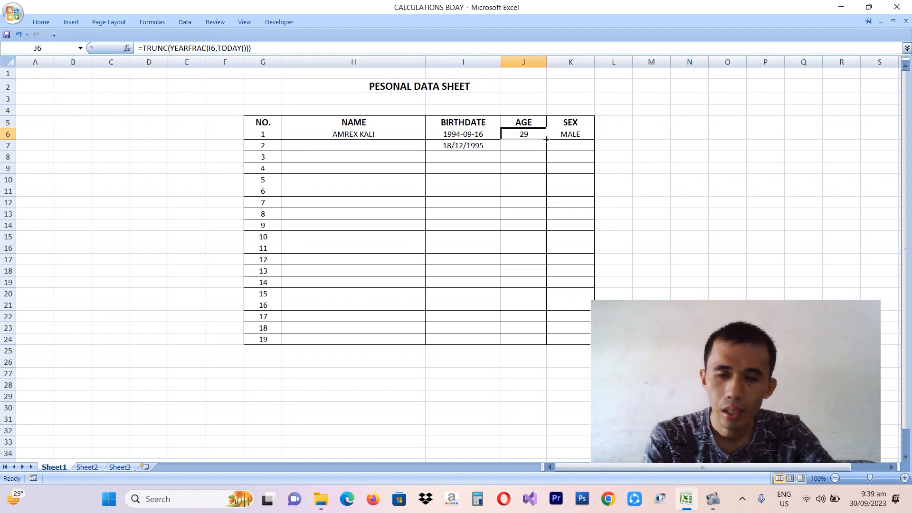
# Step: Copy the age formula from J6 down to J7 so entry 2 shows age 27
pyautogui.moveTo(546, 139); pyautogui.dragTo(544, 145)
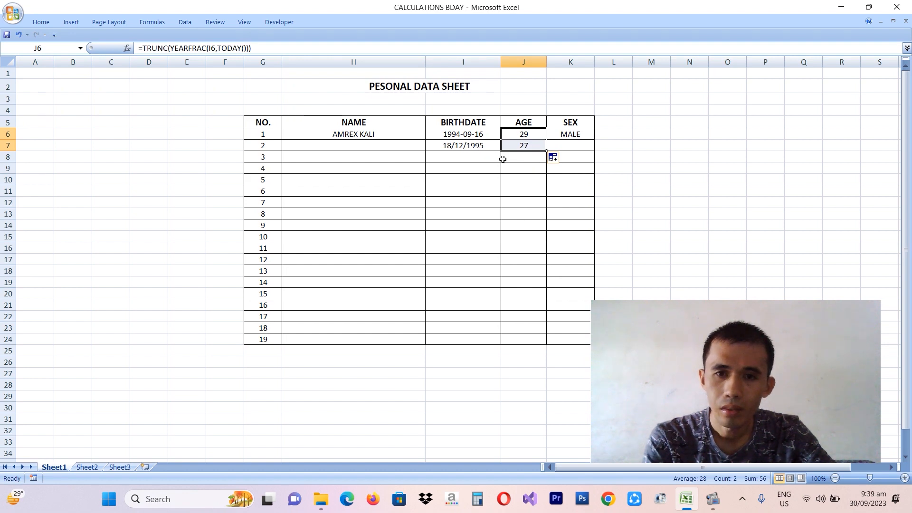
pyautogui.click(468, 158)
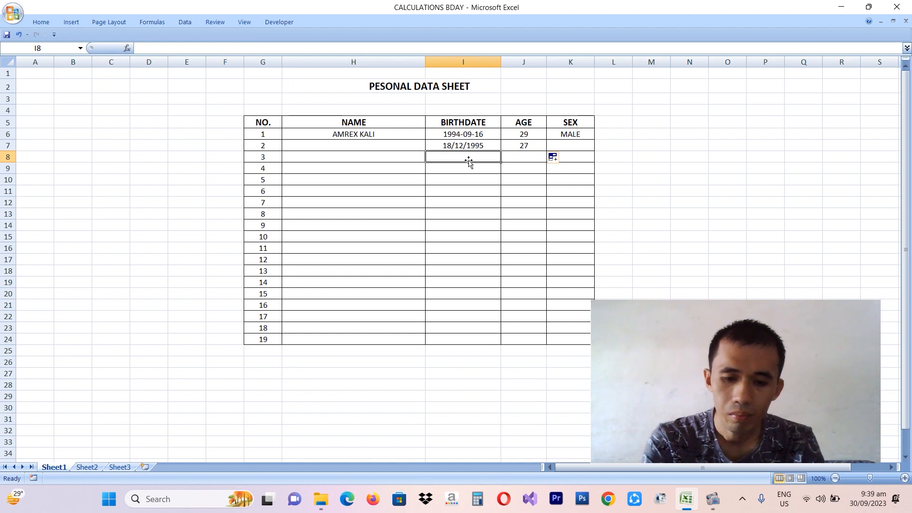
# Step: Enter birthdates 1994-07-23 in I8 and 23/08/2000 in I9
pyautogui.doubleClick(469, 161)
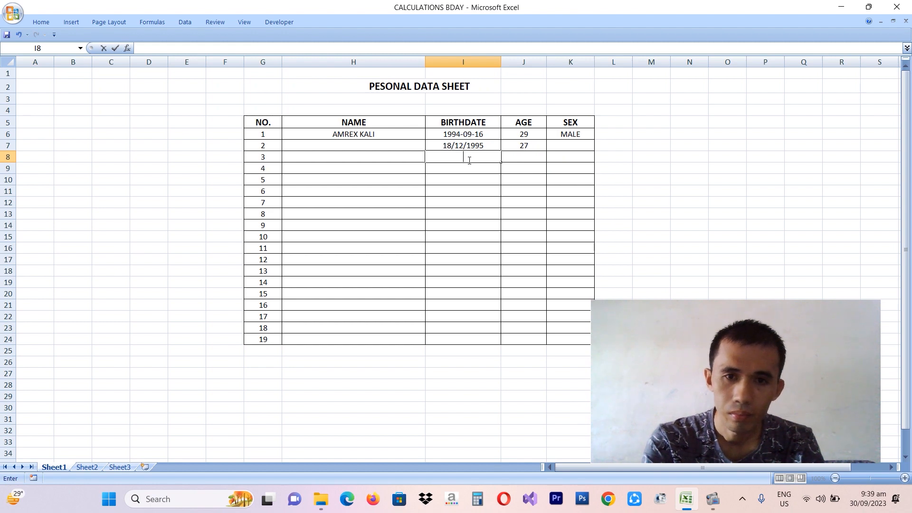
pyautogui.write('199')
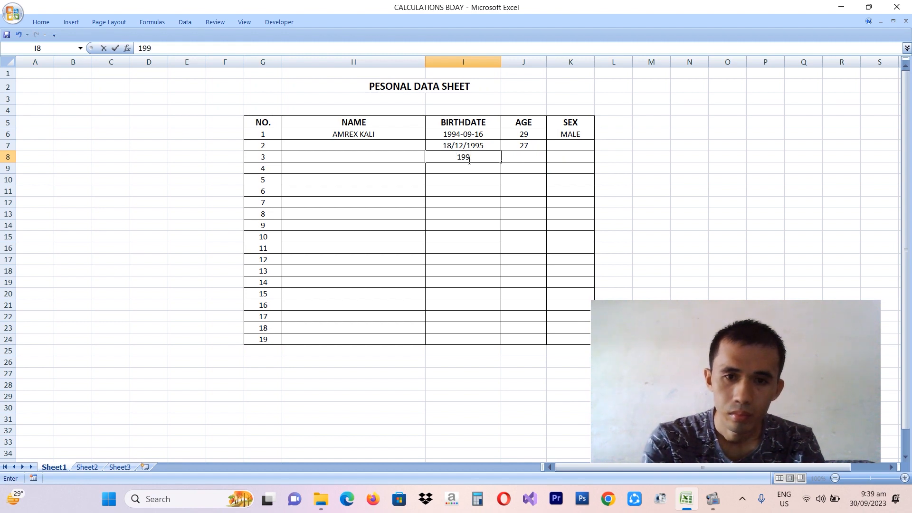
pyautogui.write('4-')
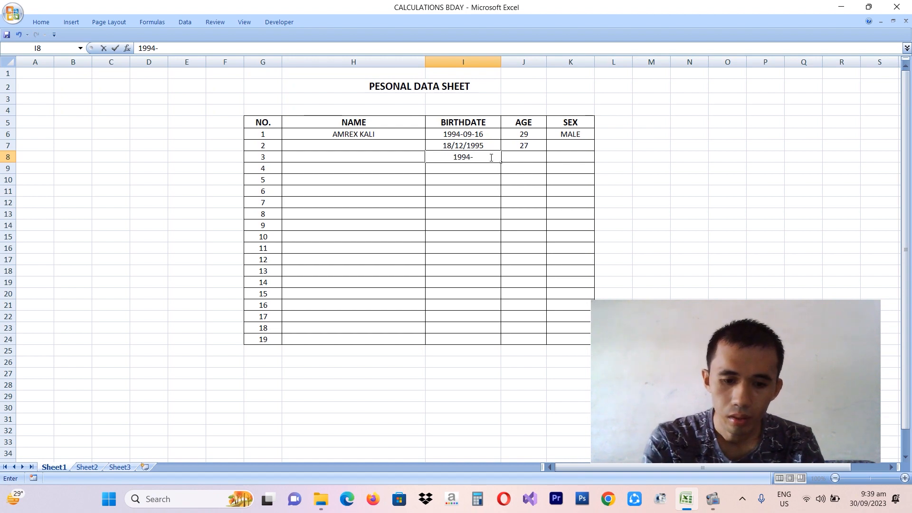
pyautogui.write('07')
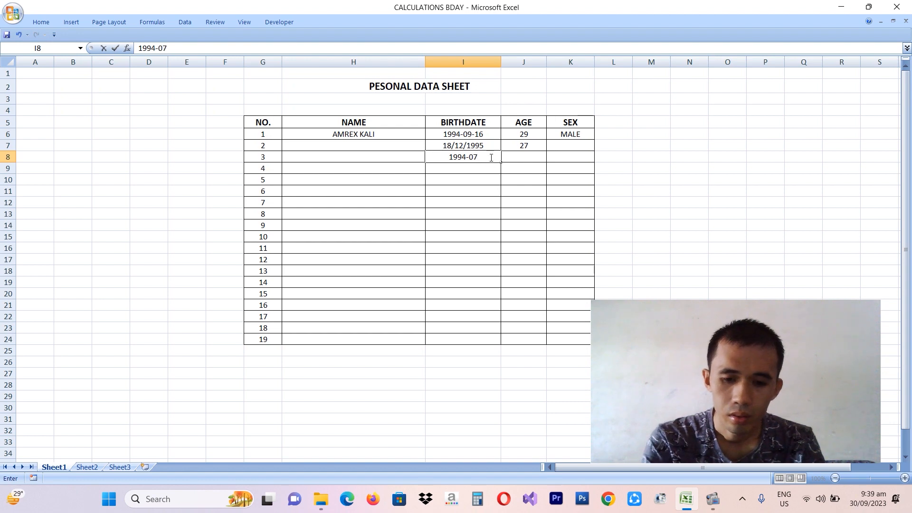
pyautogui.write('-')
pyautogui.write('23')
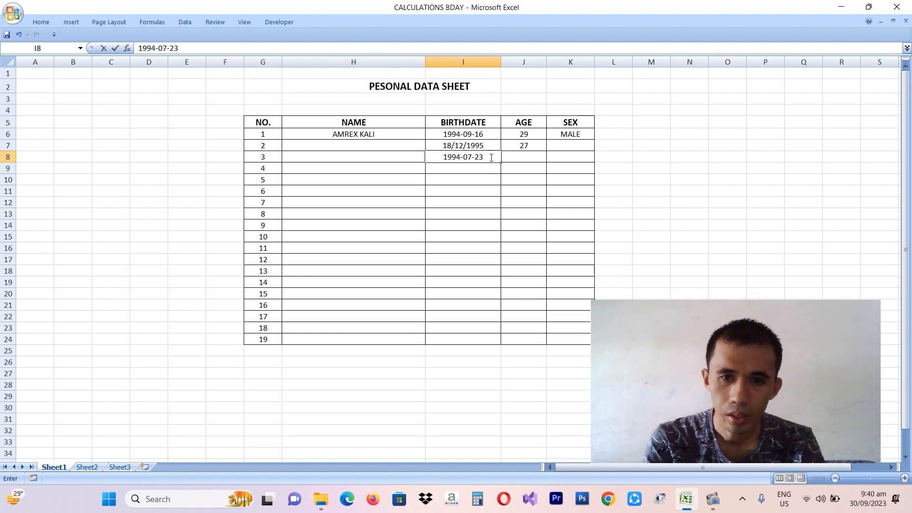
pyautogui.press('Return')
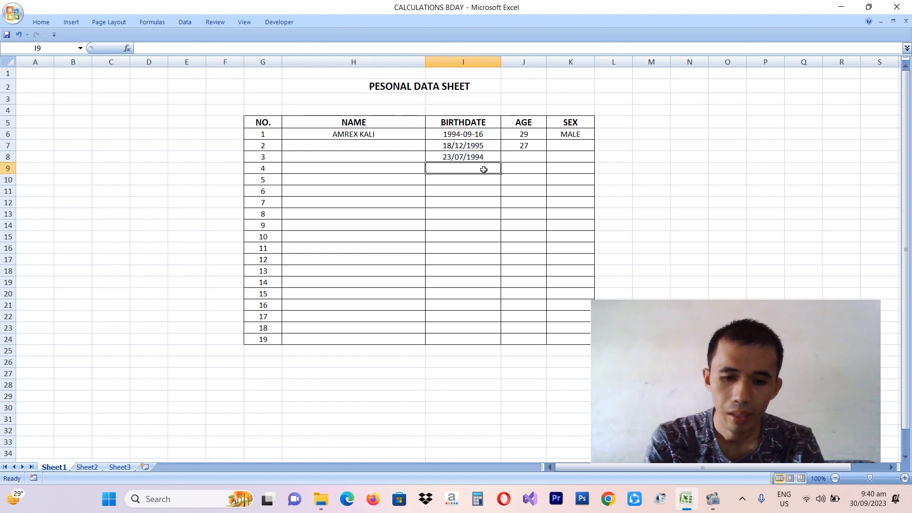
pyautogui.write('2')
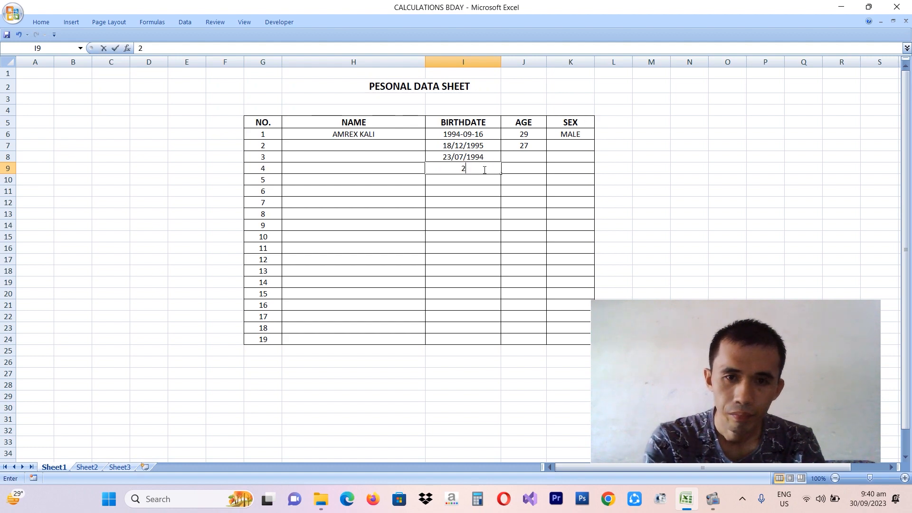
pyautogui.write('3')
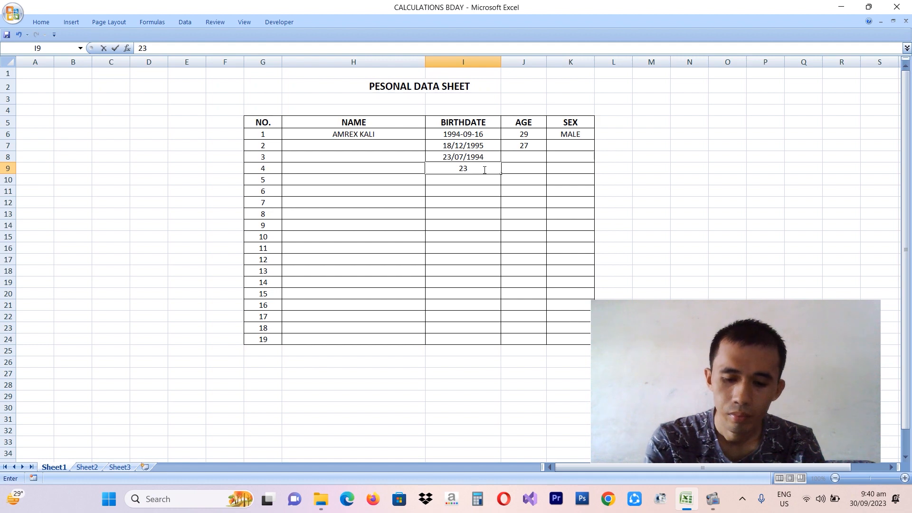
pyautogui.write('/08')
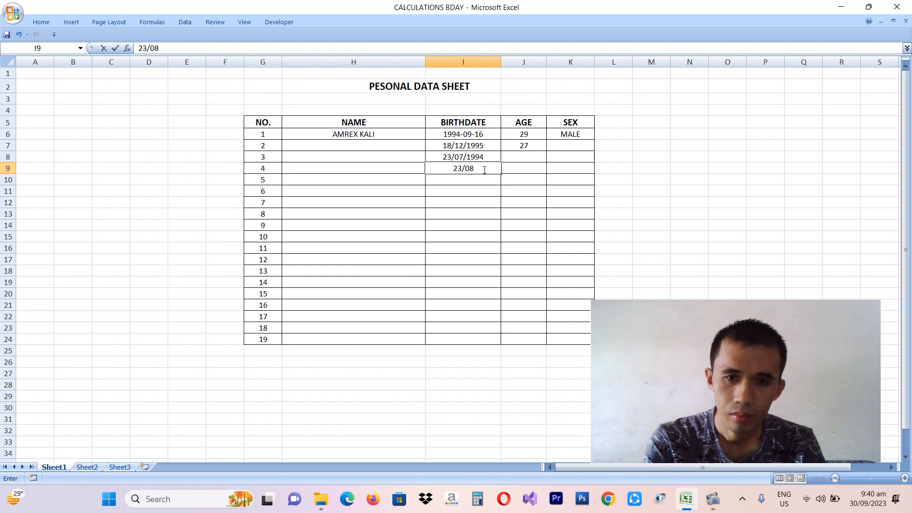
pyautogui.write('/')
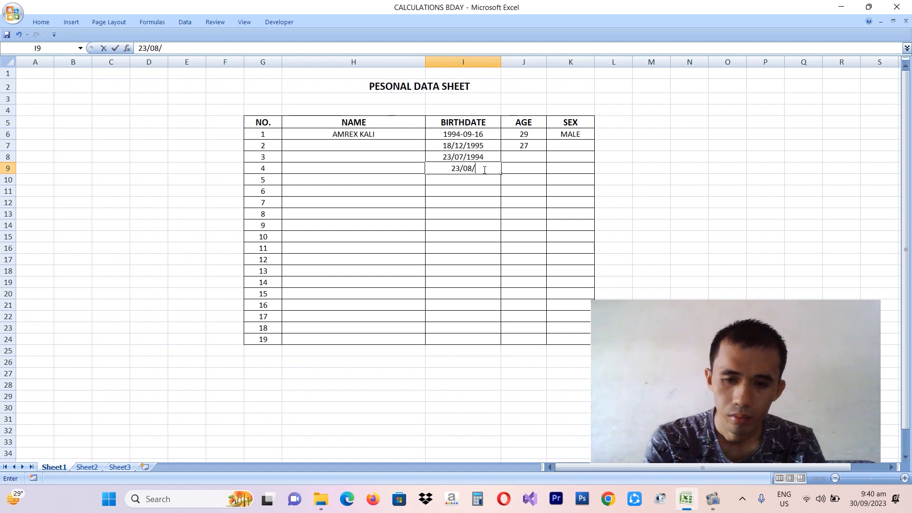
pyautogui.write('200')
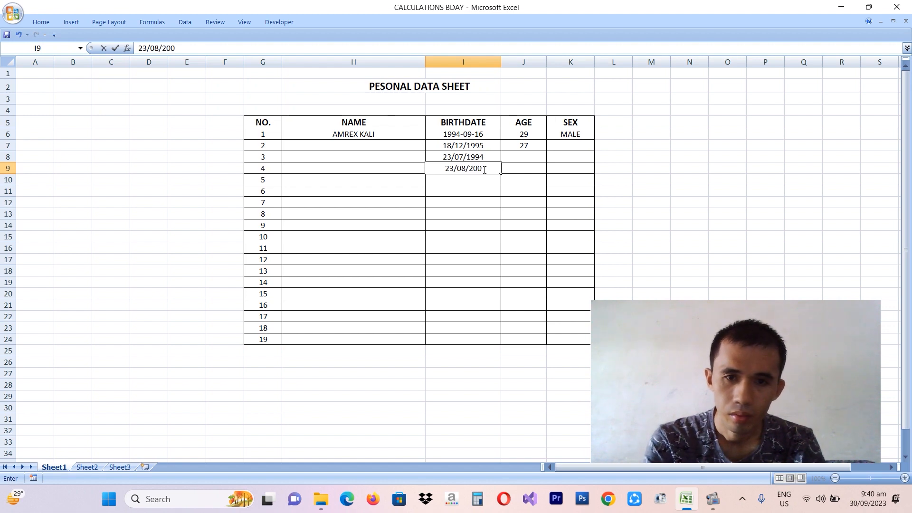
pyautogui.write('0')
pyautogui.press('Return')
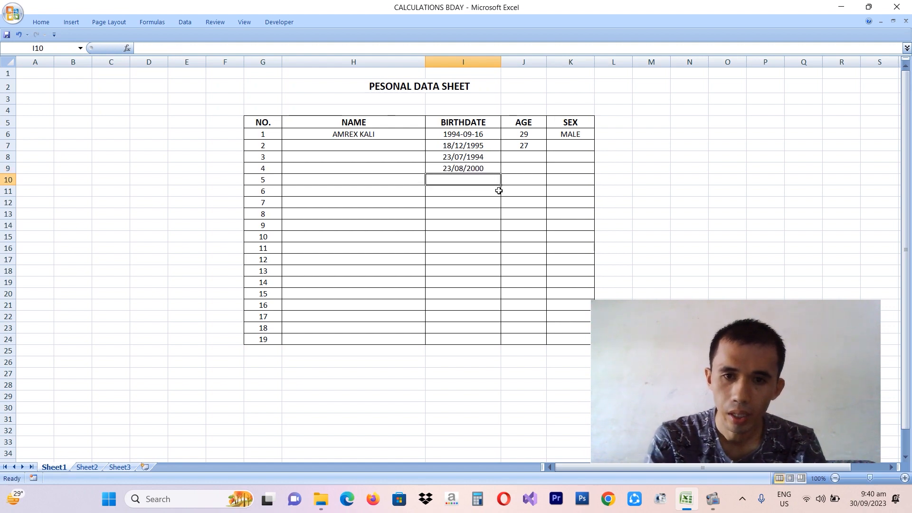
# Step: Fill the age formula from J7 down through J9, giving ages 29 and 23
pyautogui.click(531, 144)
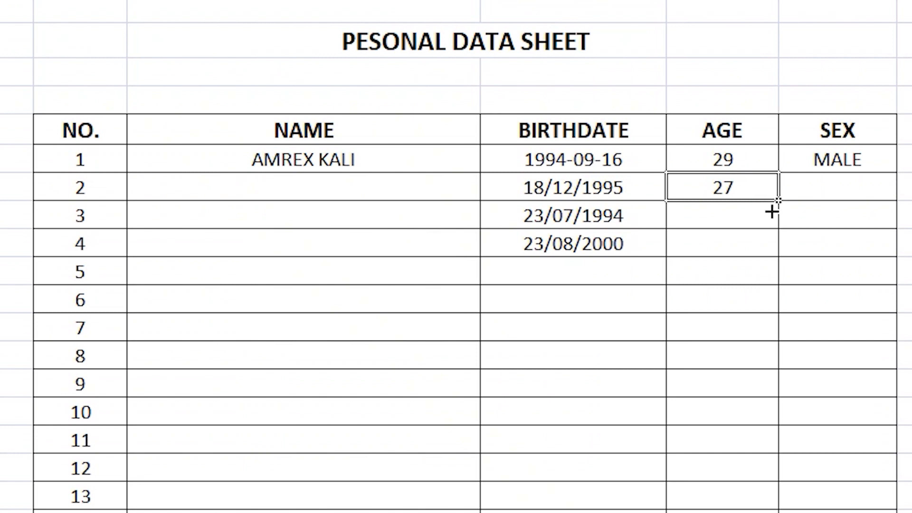
pyautogui.moveTo(773, 212); pyautogui.dragTo(751, 256)
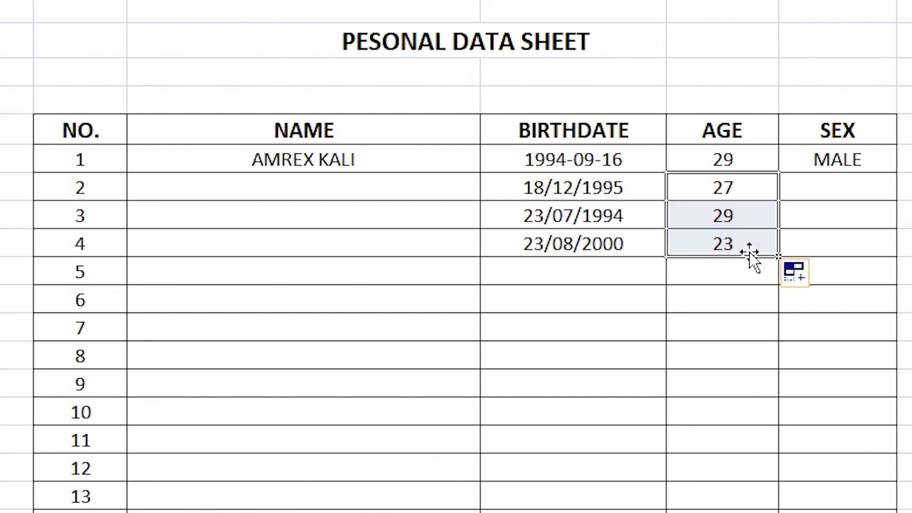
pyautogui.click(678, 352)
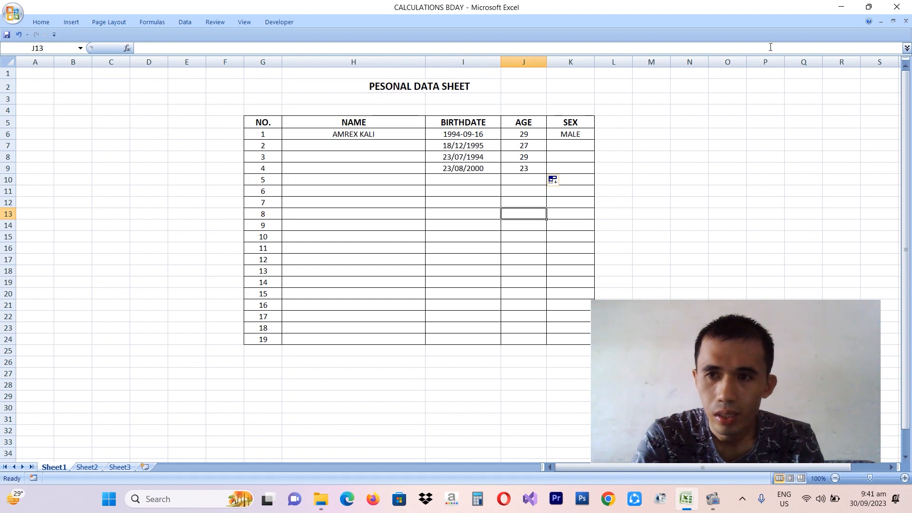
# Step: Minimize the Excel window holding the four completed entries to reveal the desktop
pyautogui.click(842, 7)
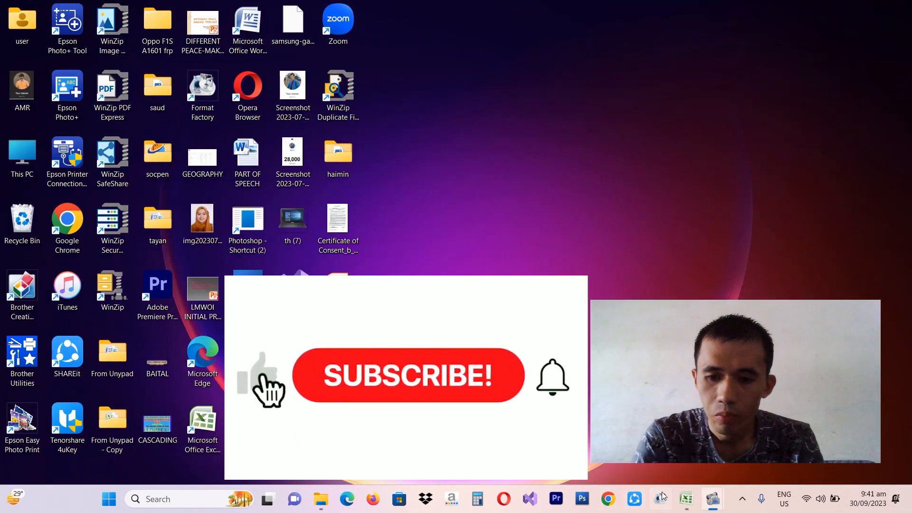
pyautogui.moveTo(718, 506)
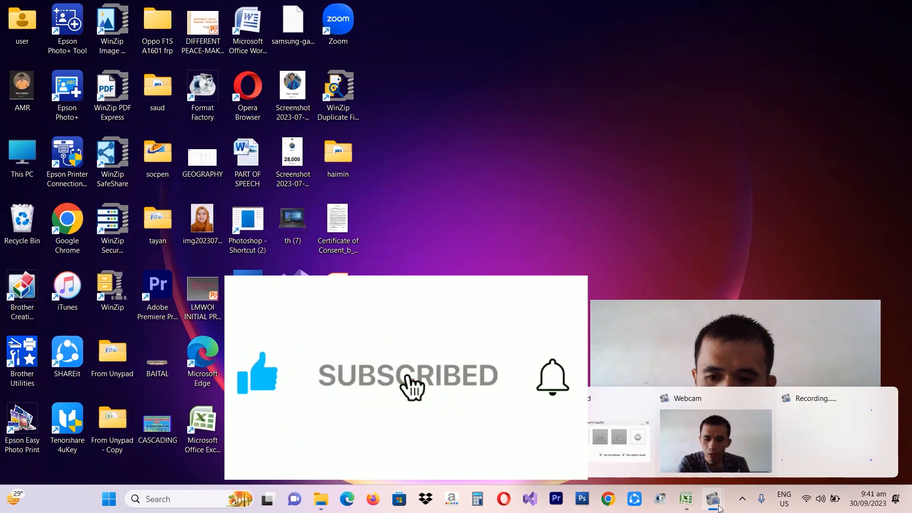